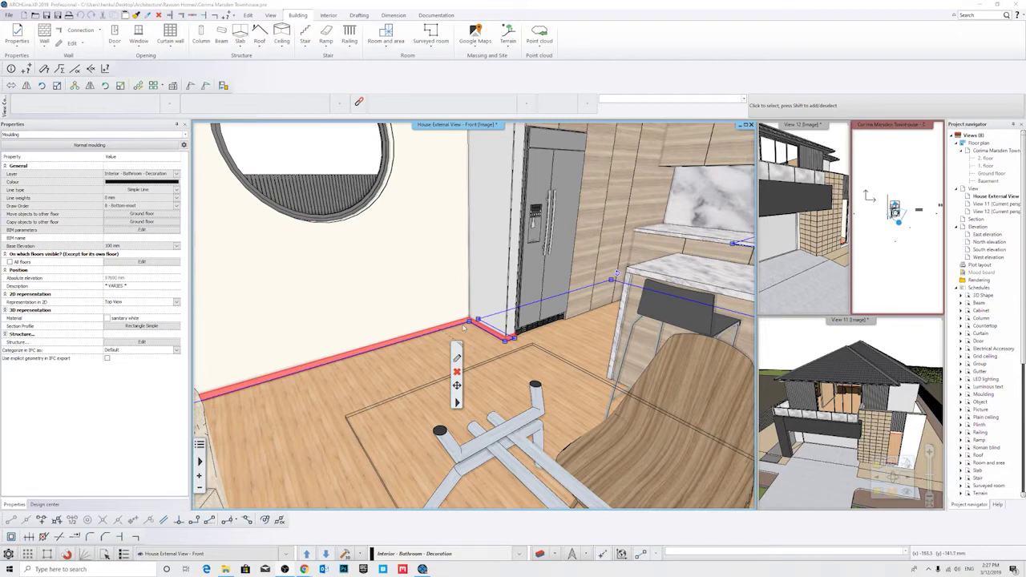
# Examine the white skirting moulding along the round-window wall and around the corner beside the fridge.
pyautogui.scroll(-2, 473, 328)
pyautogui.keyDown('shift'); pyautogui.moveTo(479, 335); pyautogui.dragTo(513, 331, button='middle'); pyautogui.keyUp('shift')
pyautogui.press('Escape')
pyautogui.scroll(3, 515, 317)
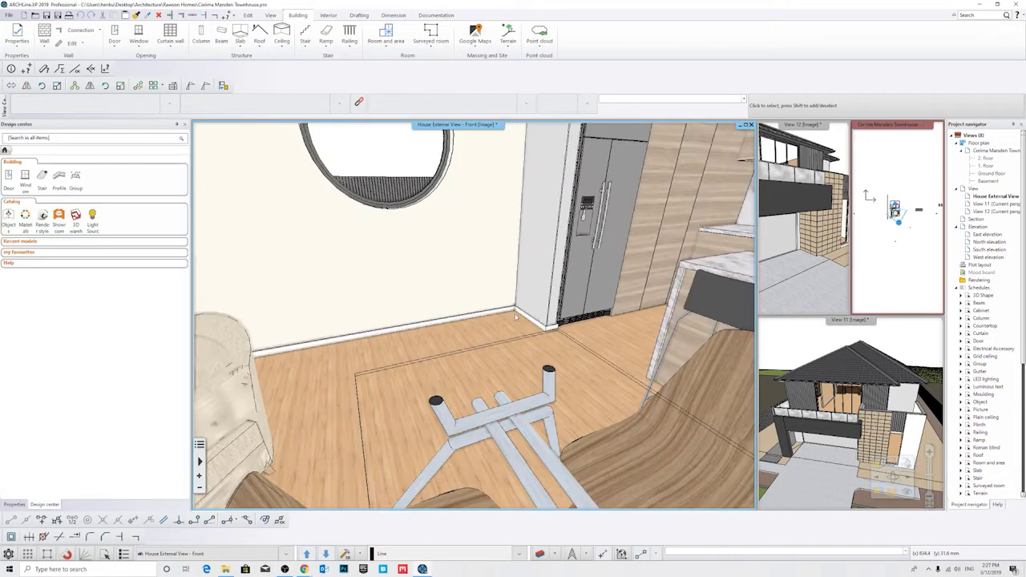
pyautogui.scroll(-3, 516, 317)
pyautogui.keyDown('shift'); pyautogui.moveTo(589, 309); pyautogui.dragTo(617, 331, button='middle'); pyautogui.keyUp('shift')
pyautogui.scroll(2, 481, 298)
pyautogui.keyDown('shift'); pyautogui.moveTo(493, 284); pyautogui.dragTo(545, 359, button='middle'); pyautogui.keyUp('shift')
pyautogui.scroll(2, 540, 295)
# Delete the white skirting moulding that runs along the wall and the corner beside the fridge.
pyautogui.click(487, 286)
pyautogui.moveTo(486, 290); pyautogui.dragTo(469, 314, button='middle')
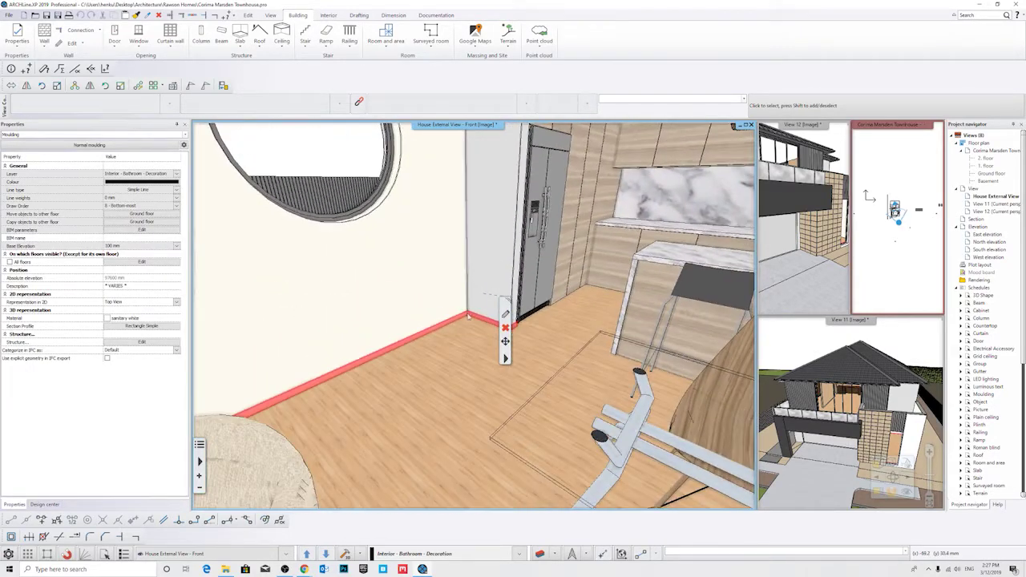
pyautogui.press('Escape')
pyautogui.click(468, 315)
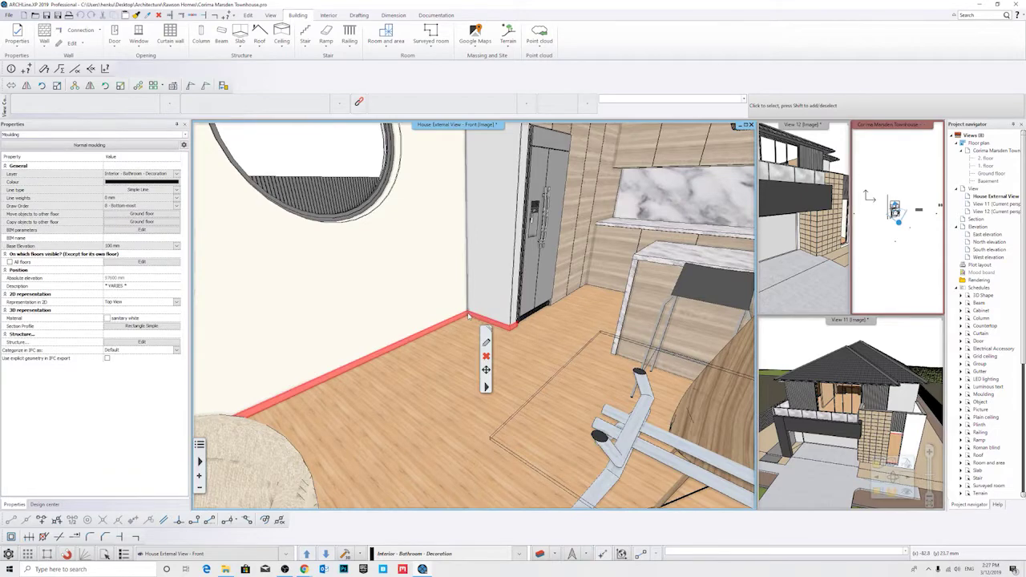
pyautogui.press('Escape')
# Add an Auto Moulding in the Normal moulding style around the kitchen and dining room by picking a point inside it.
pyautogui.scroll(-6, 469, 315)
pyautogui.moveTo(465, 313); pyautogui.dragTo(504, 365, button='middle')
pyautogui.scroll(2, 504, 366)
pyautogui.scroll(-3, 504, 367)
pyautogui.scroll(3, 504, 367)
pyautogui.scroll(-3, 617, 275)
pyautogui.moveTo(617, 275); pyautogui.dragTo(553, 309, button='middle')
pyautogui.scroll(-3, 617, 275)
pyautogui.moveTo(617, 275); pyautogui.dragTo(569, 281, button='middle')
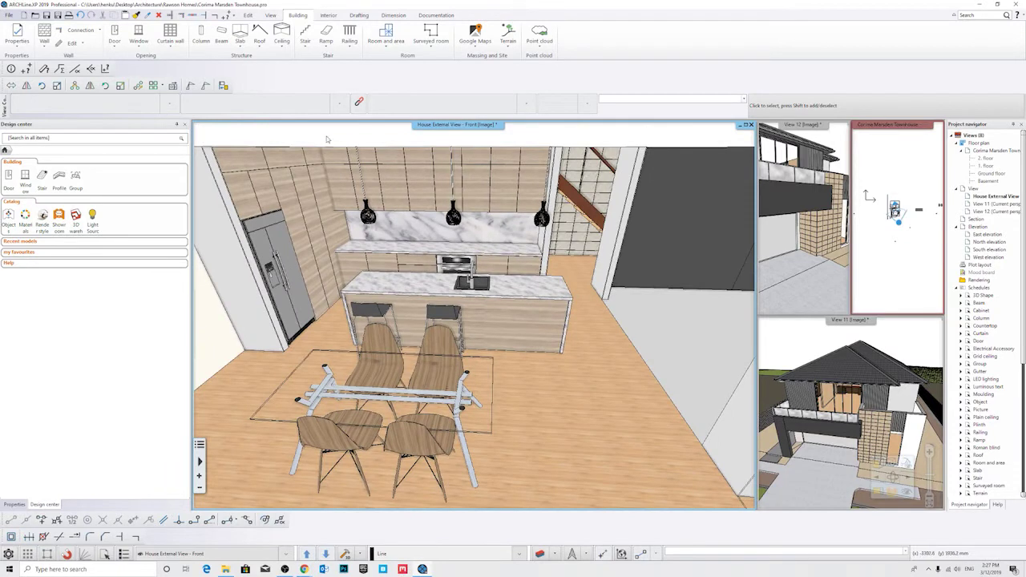
pyautogui.click(329, 15)
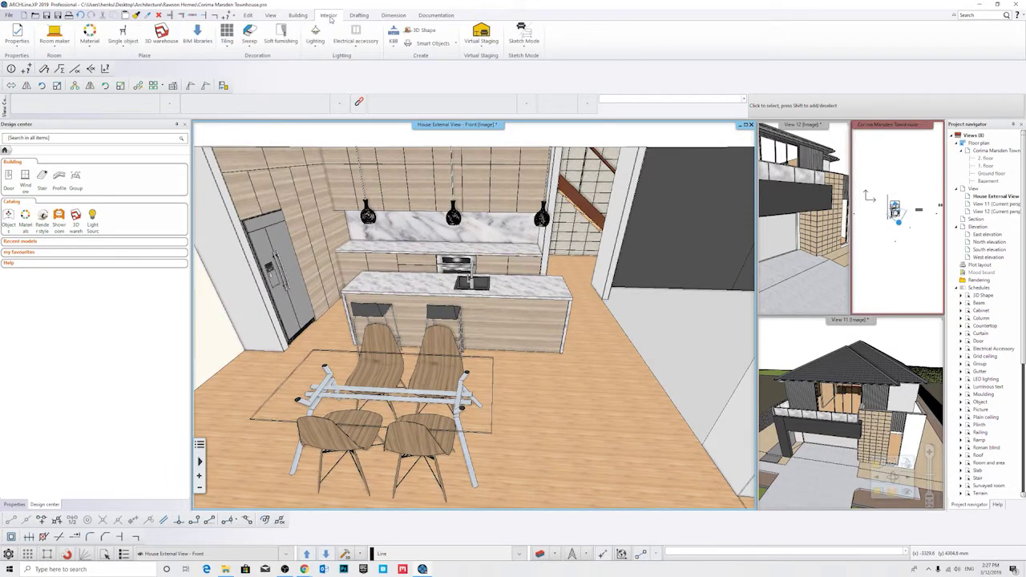
pyautogui.click(248, 46)
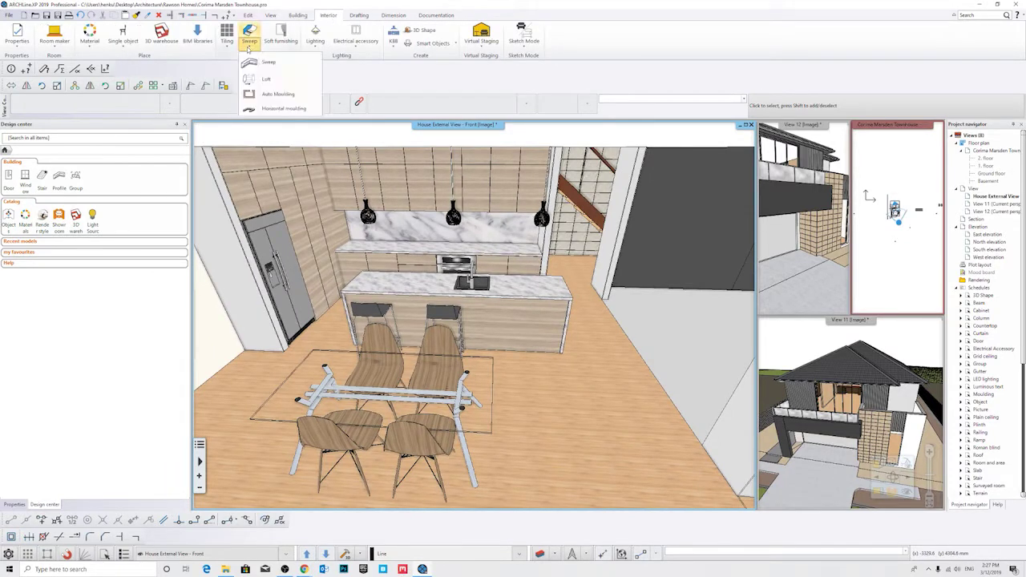
pyautogui.click(295, 96)
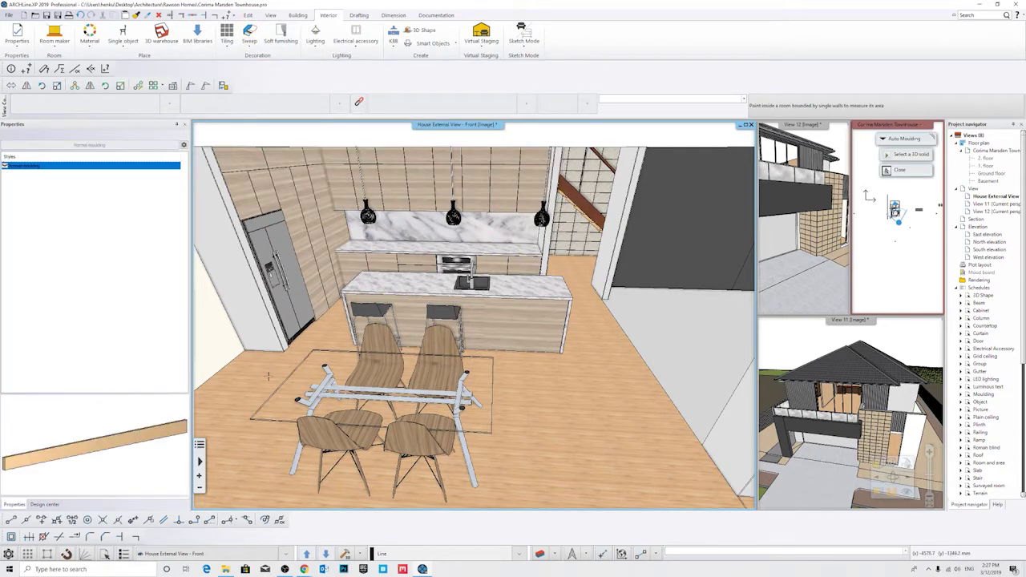
pyautogui.moveTo(401, 358); pyautogui.dragTo(379, 357, button='middle')
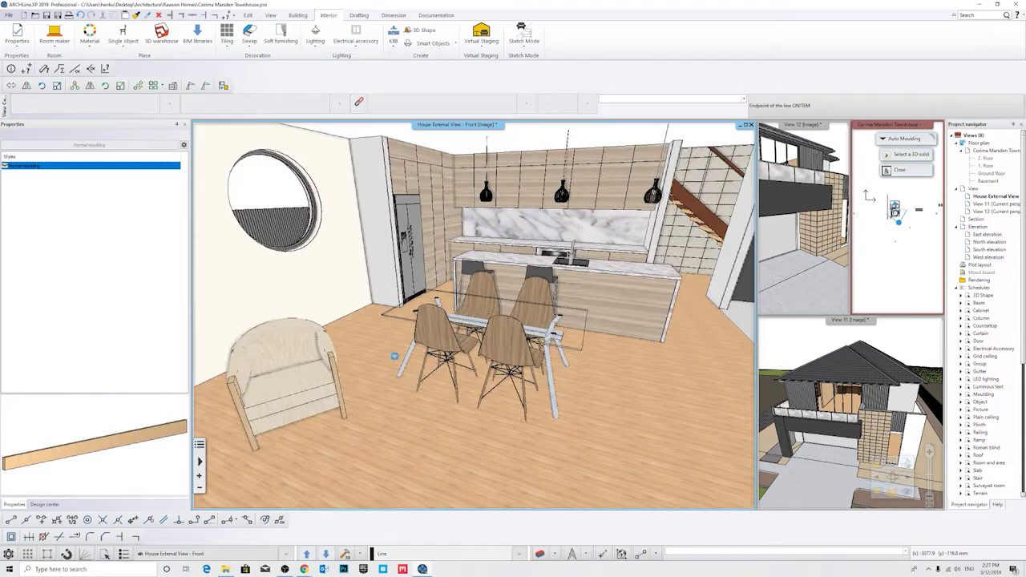
pyautogui.press('Escape')
# Select the new beech moulding at the base of the wall beside the fridge and open its moulding settings.
pyautogui.scroll(10, 382, 316)
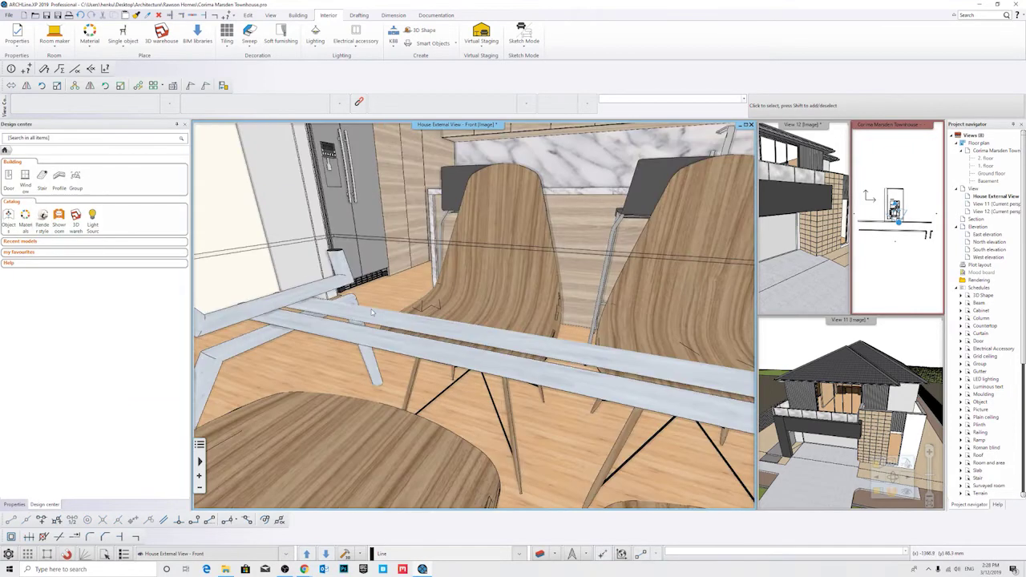
pyautogui.click(433, 319)
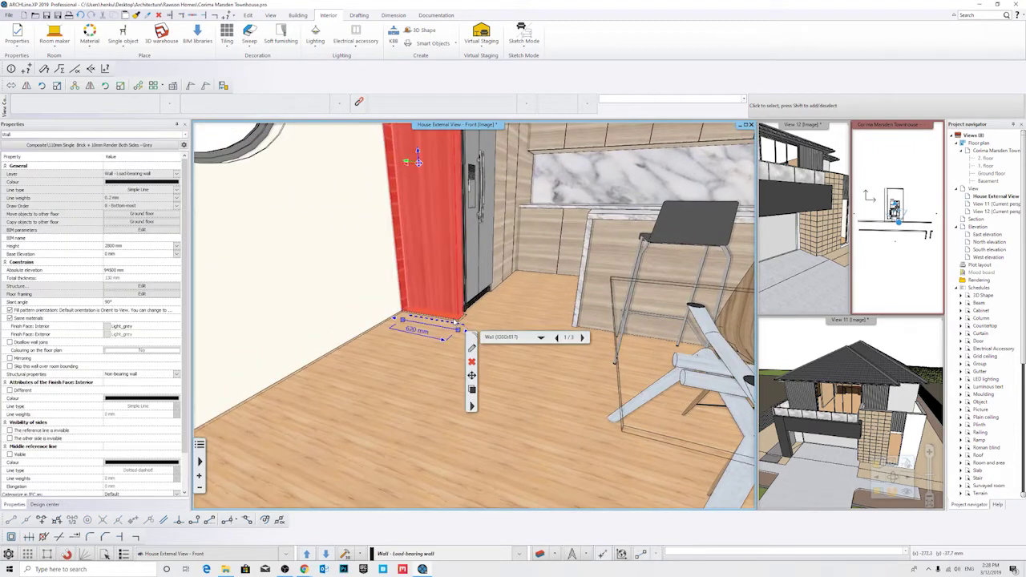
pyautogui.click(375, 331)
pyautogui.press('Escape')
pyautogui.click(372, 331)
pyautogui.click(372, 331)
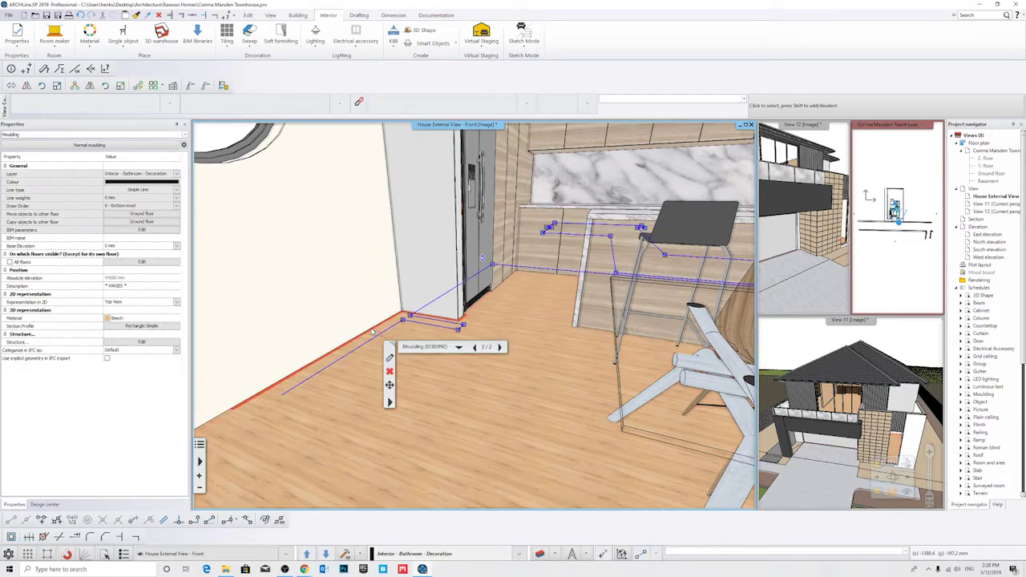
pyautogui.click(390, 358)
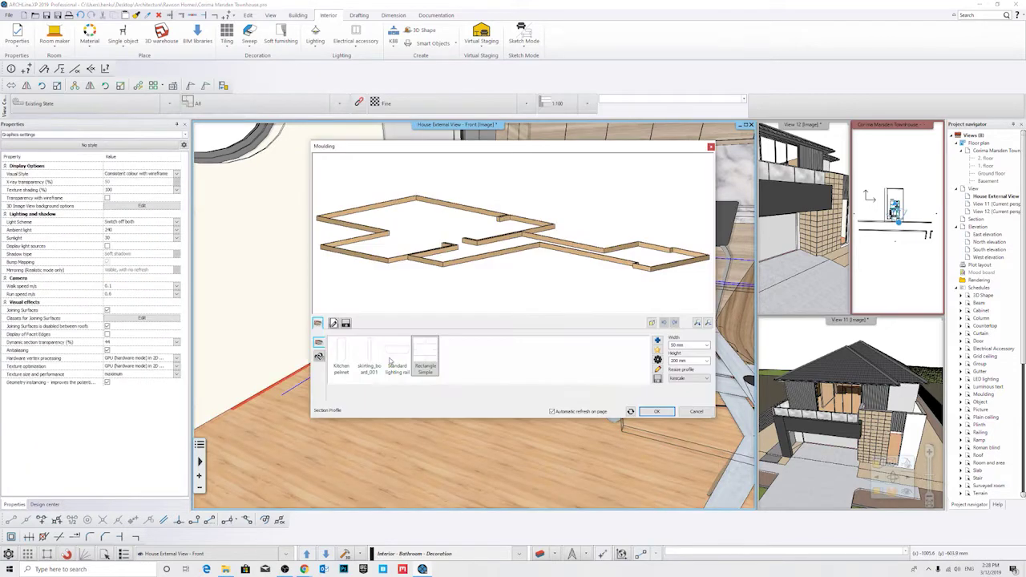
# Examine the moulding's run around the rooms in the 3D preview of its settings.
pyautogui.moveTo(541, 268); pyautogui.dragTo(514, 244, button='middle')
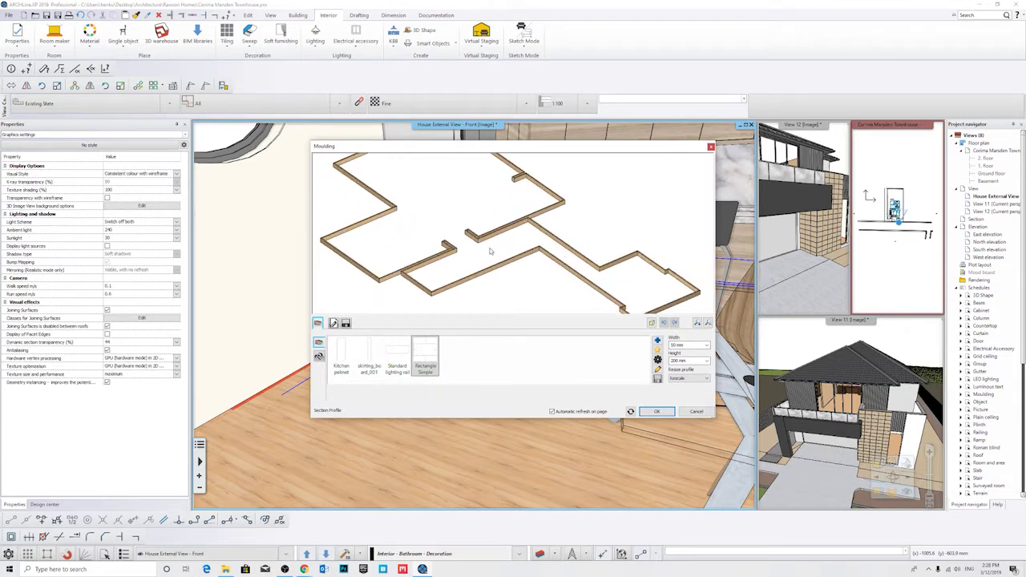
pyautogui.moveTo(556, 196); pyautogui.dragTo(557, 261, button='middle')
pyautogui.scroll(-3, 556, 262)
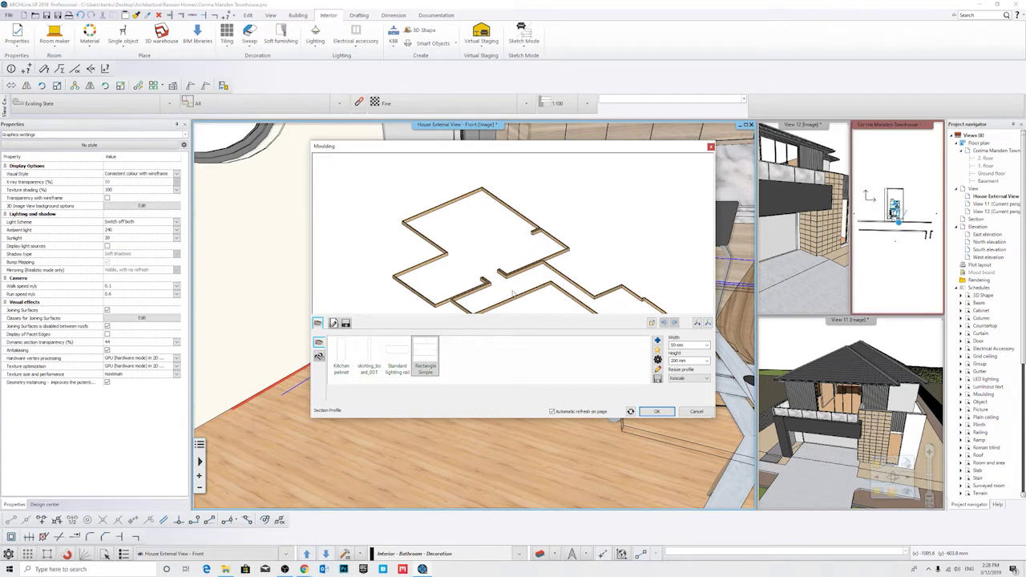
pyautogui.moveTo(591, 279); pyautogui.dragTo(550, 193, button='middle')
pyautogui.moveTo(486, 176); pyautogui.dragTo(506, 258, button='middle')
pyautogui.scroll(3, 474, 224)
pyautogui.moveTo(487, 214); pyautogui.dragTo(467, 237)
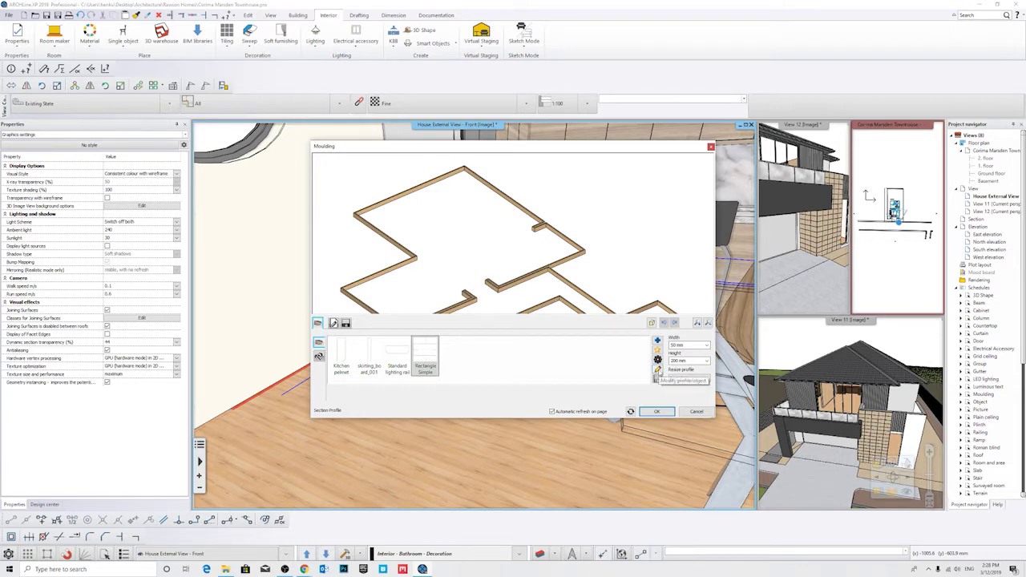
pyautogui.click(657, 369)
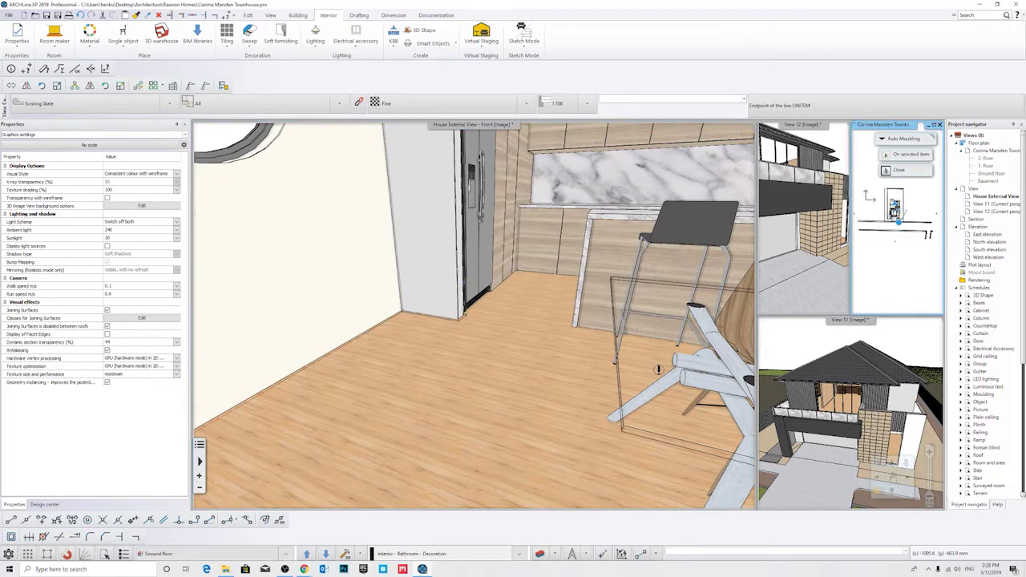
pyautogui.scroll(8, 923, 229)
pyautogui.click(889, 231)
pyautogui.scroll(5, 892, 229)
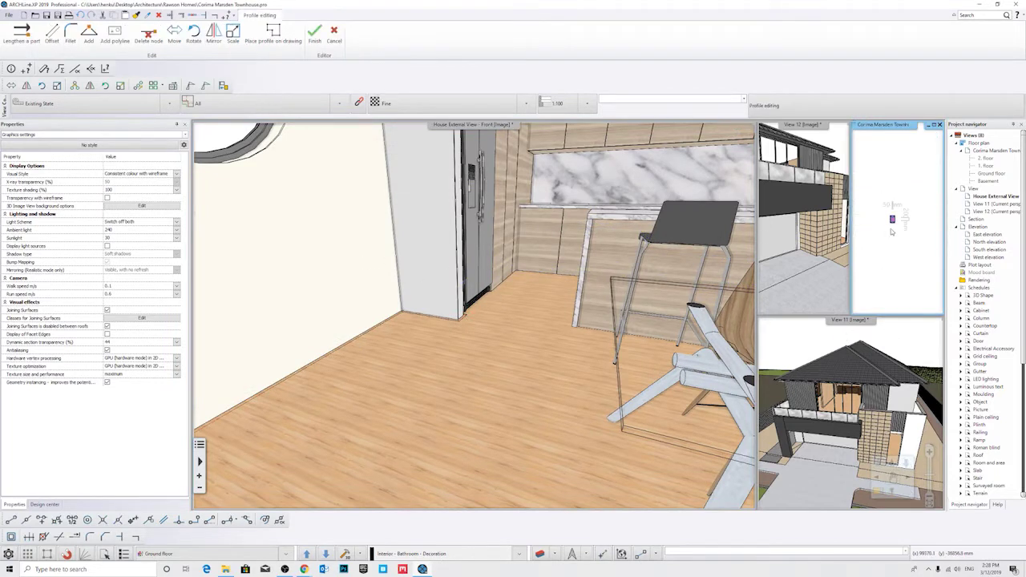
pyautogui.scroll(2, 916, 238)
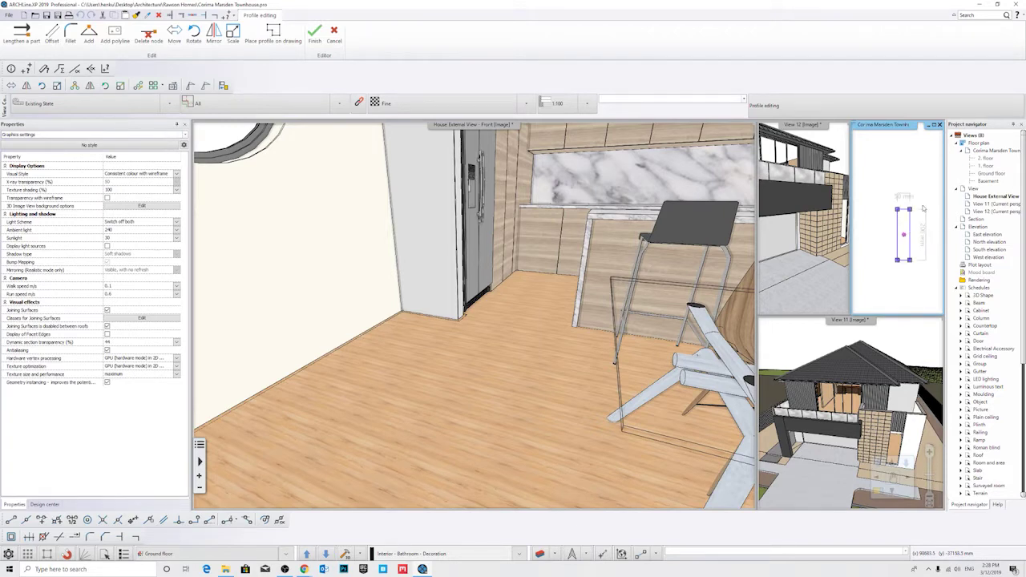
pyautogui.press('Escape')
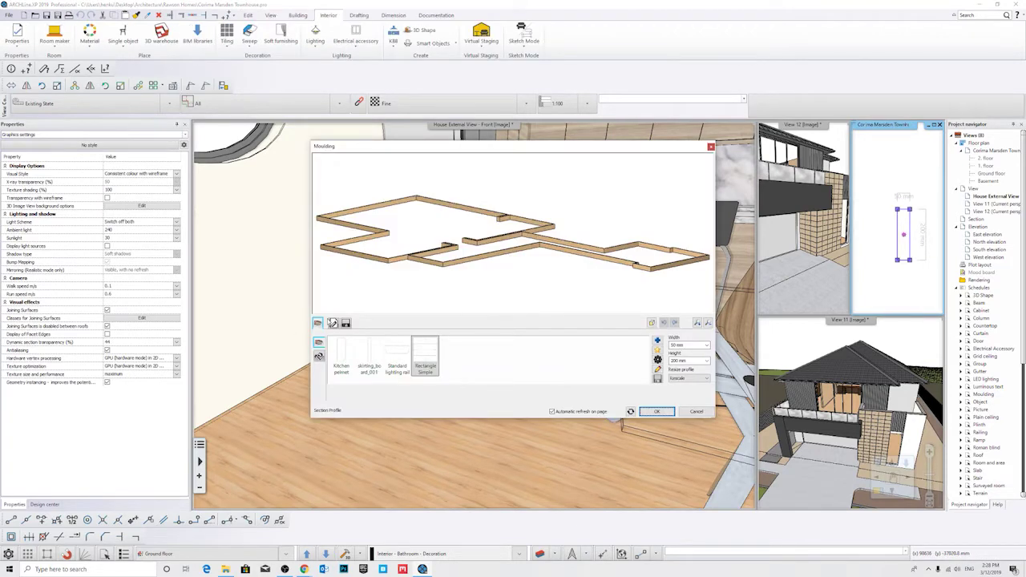
# Try to reduce the Rectangle Simple moulding profile's width to 25 mm and apply the settings.
pyautogui.click(670, 345)
pyautogui.write('30')
pyautogui.click(689, 361)
pyautogui.click(683, 346)
pyautogui.click(689, 360)
pyautogui.click(689, 345)
pyautogui.write('50')
pyautogui.click(690, 361)
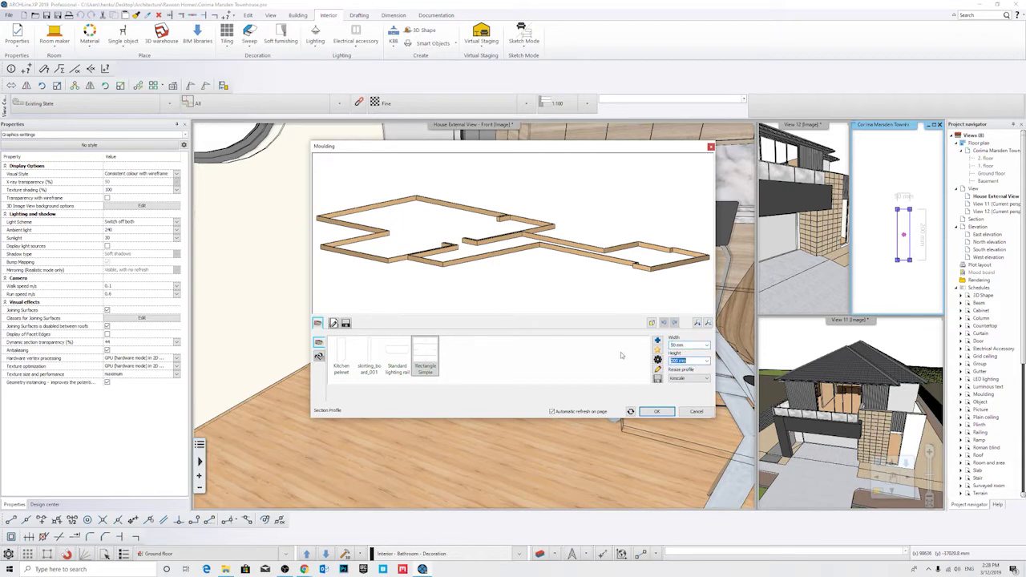
pyautogui.click(688, 345)
pyautogui.write('25')
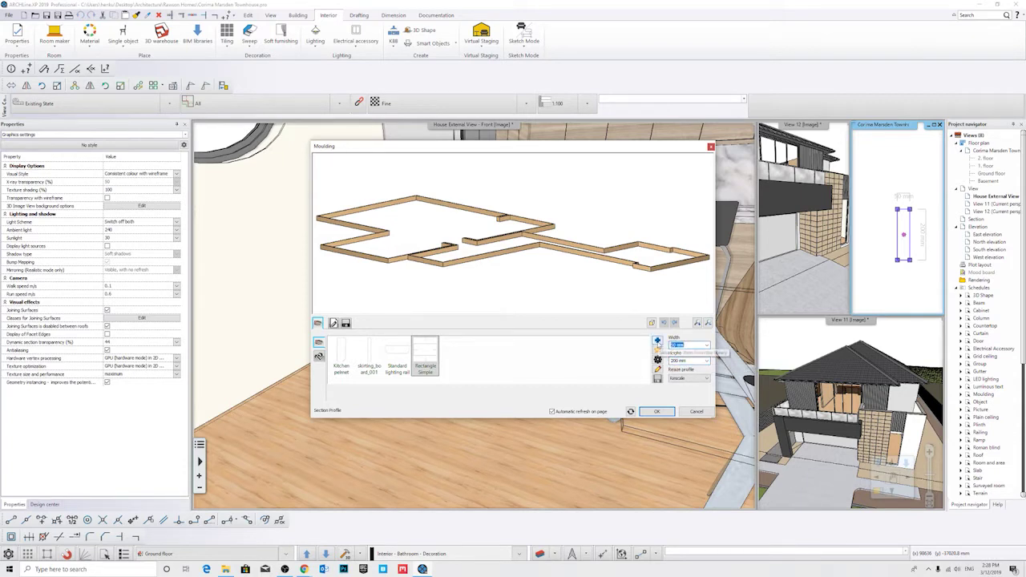
pyautogui.click(700, 362)
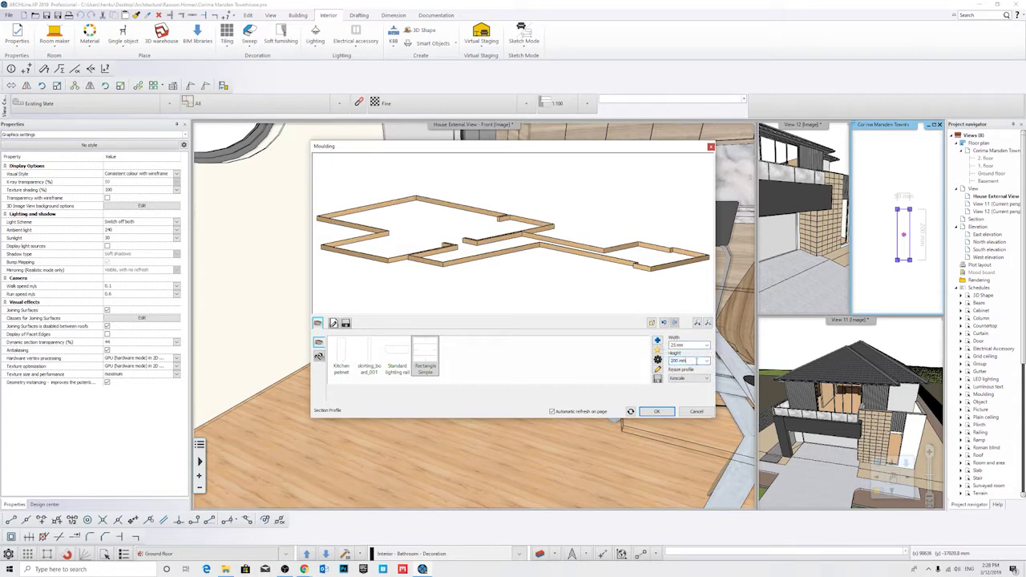
pyautogui.write('3')
pyautogui.click(658, 411)
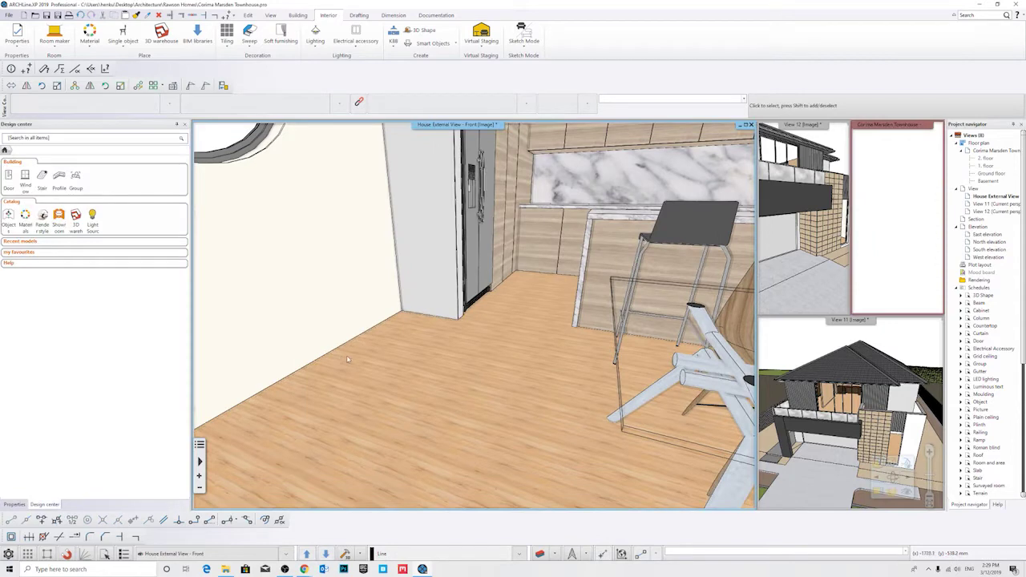
# Pick the moulding instead of the overlapping floor slab at the wall corner and reopen its settings.
pyautogui.click(413, 323)
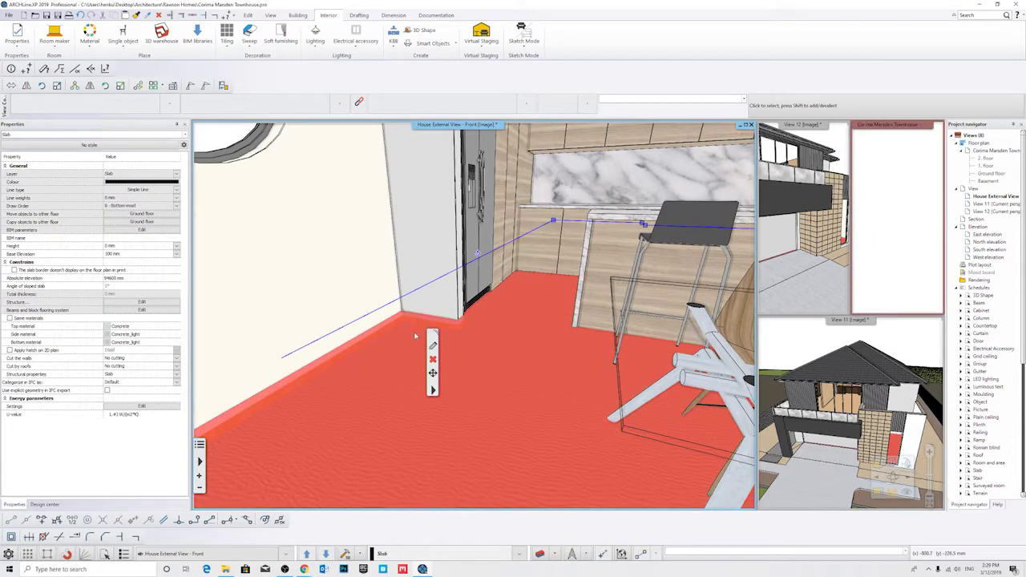
pyautogui.press('Escape')
pyautogui.click(404, 313)
pyautogui.click(400, 315)
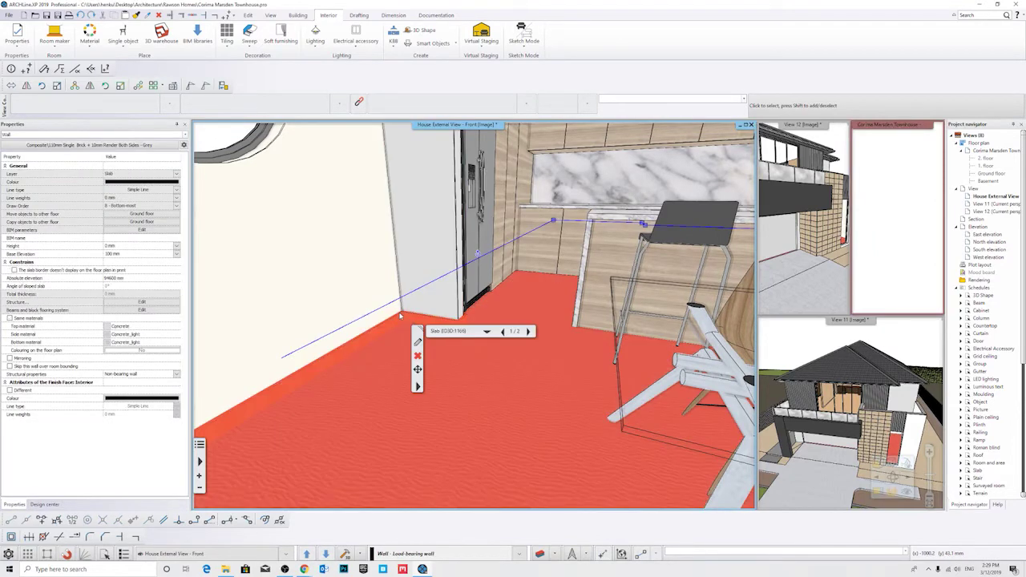
pyautogui.click(529, 331)
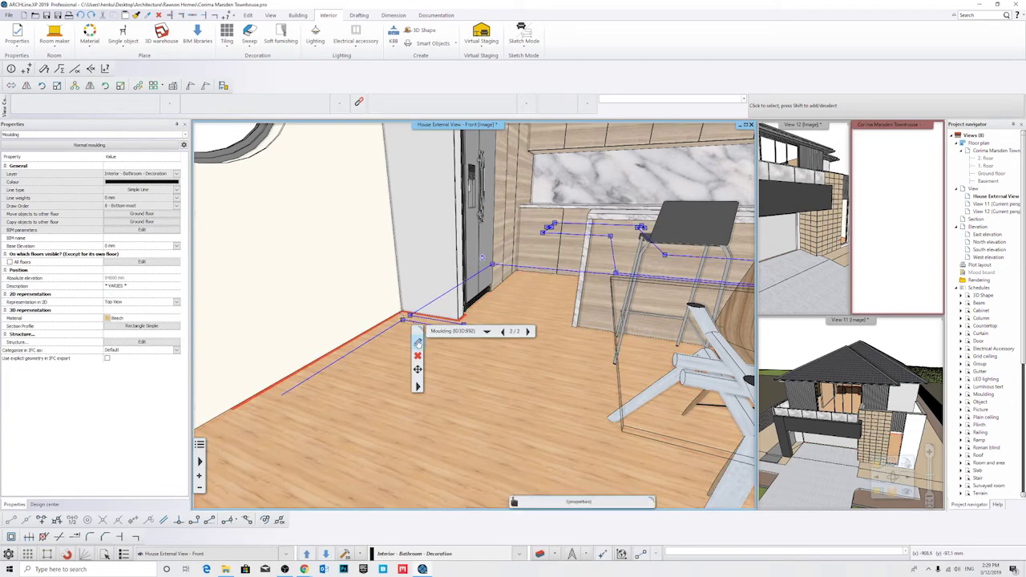
pyautogui.click(418, 342)
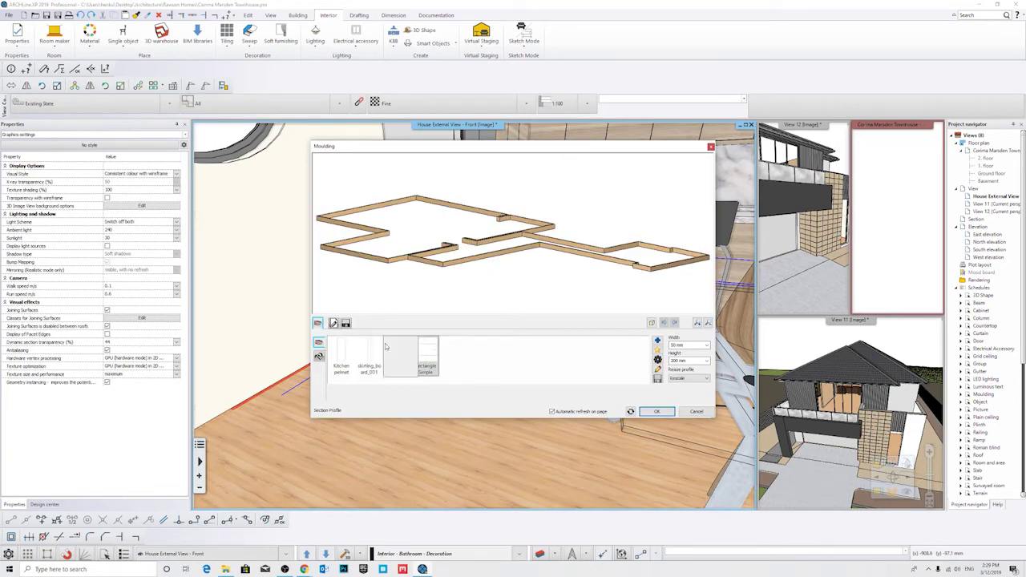
# Move the reference point of the Rectangle Simple profile to its bottom edge and apply the change to the moulding.
pyautogui.click(657, 369)
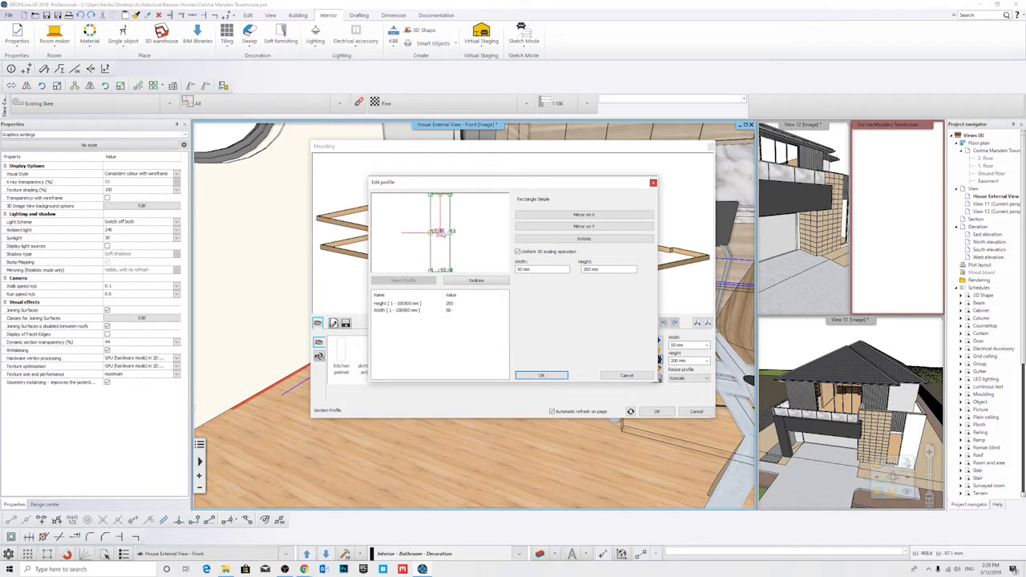
pyautogui.scroll(-1, 446, 244)
pyautogui.scroll(2, 440, 263)
pyautogui.moveTo(457, 216); pyautogui.dragTo(456, 230, button='middle')
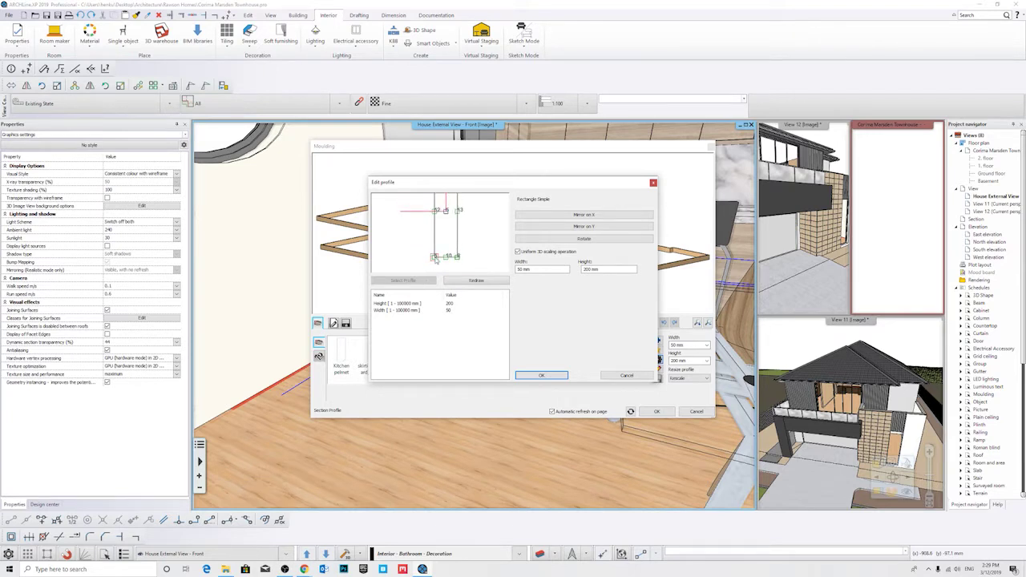
pyautogui.moveTo(458, 218); pyautogui.dragTo(452, 232, button='middle')
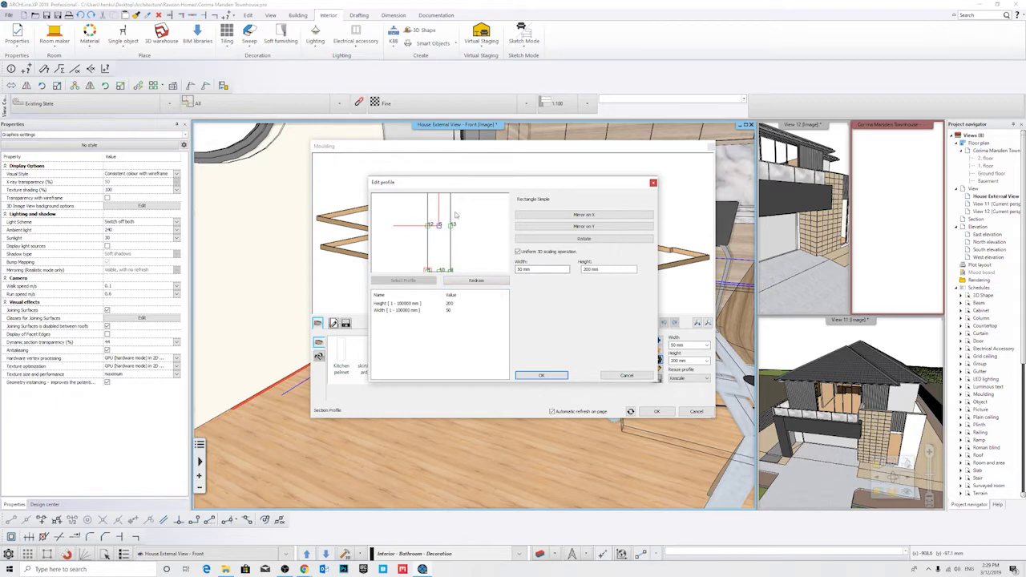
pyautogui.click(541, 375)
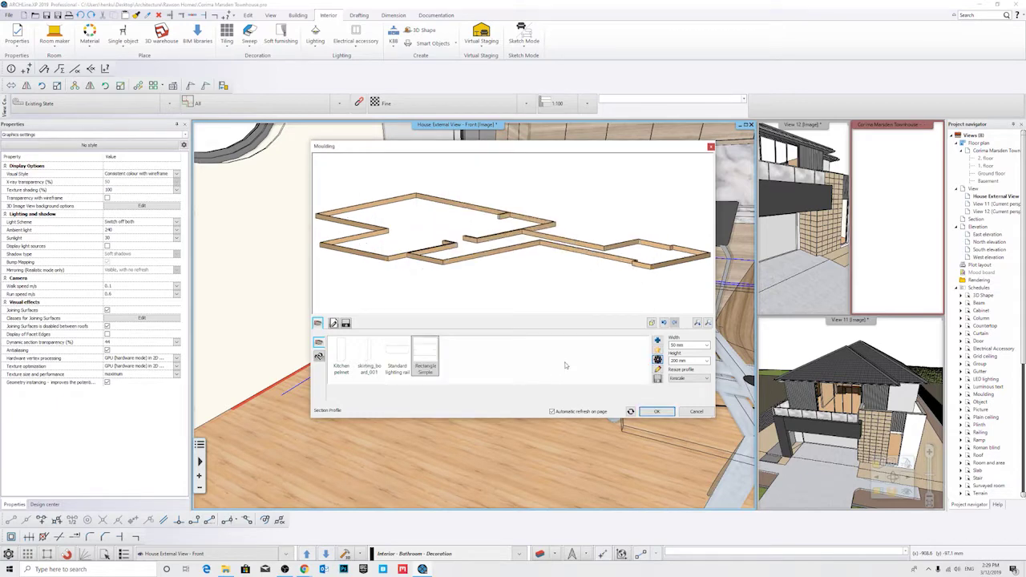
pyautogui.click(656, 411)
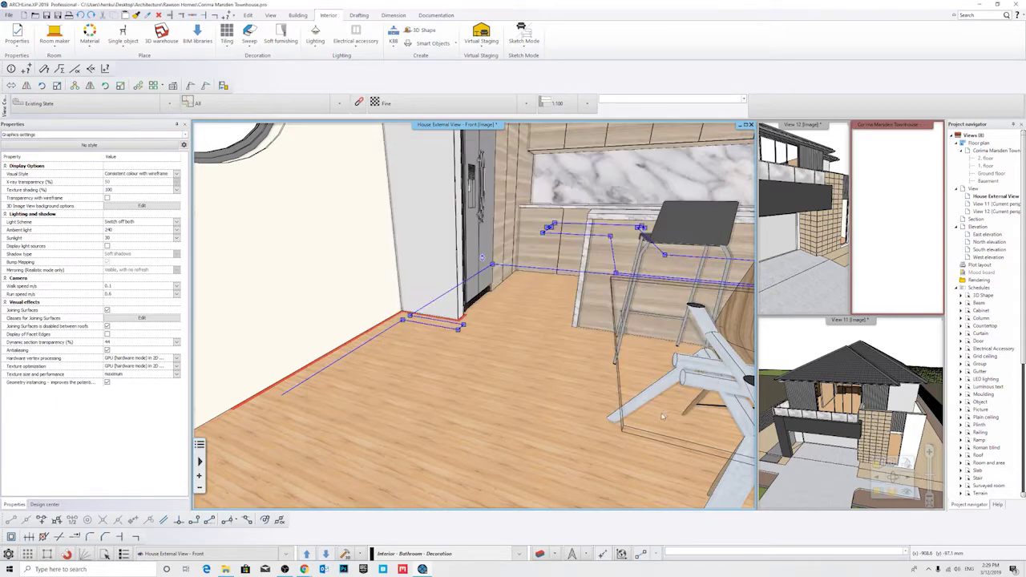
# Check the Rectangle Simple profile in the moulding's profile editor, then close the moulding settings.
pyautogui.click(402, 315)
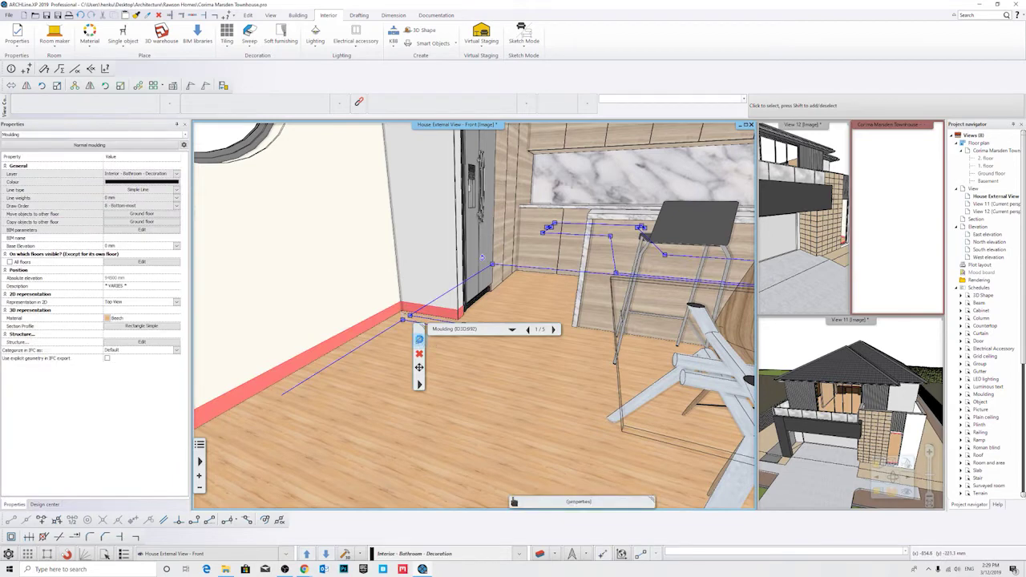
pyautogui.click(419, 340)
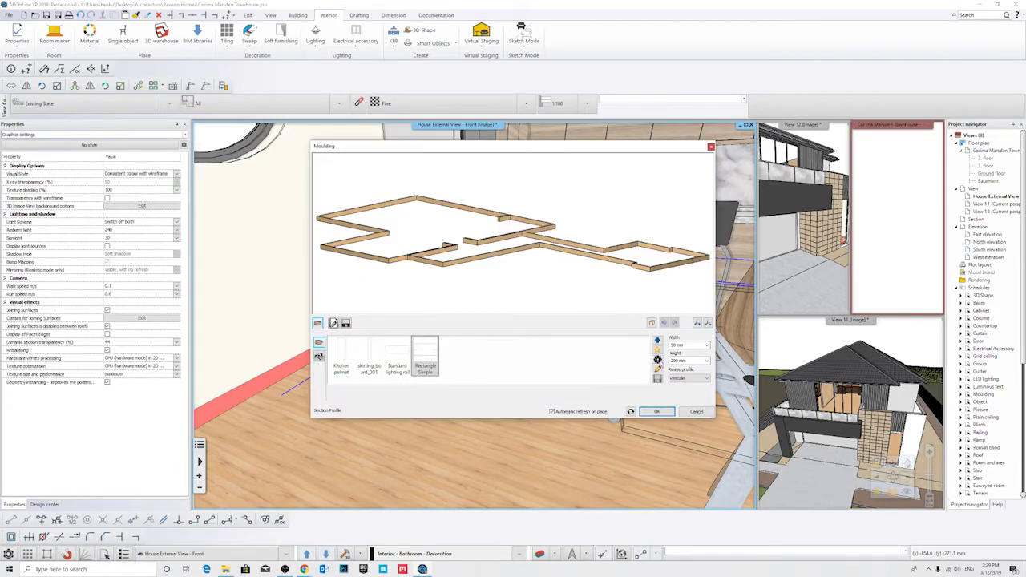
pyautogui.click(657, 367)
pyautogui.moveTo(463, 262); pyautogui.dragTo(465, 249, button='middle')
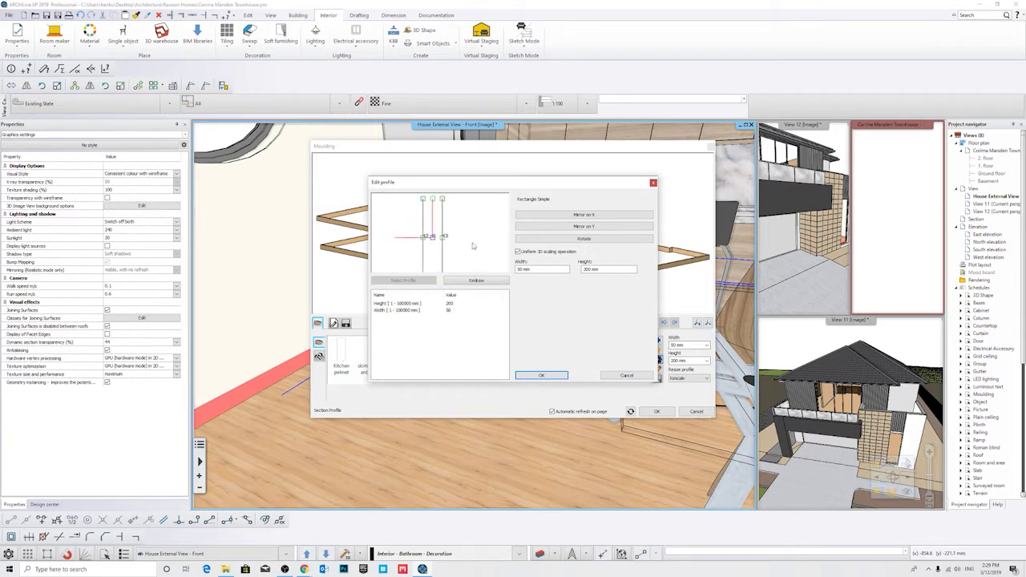
pyautogui.click(543, 375)
pyautogui.click(658, 411)
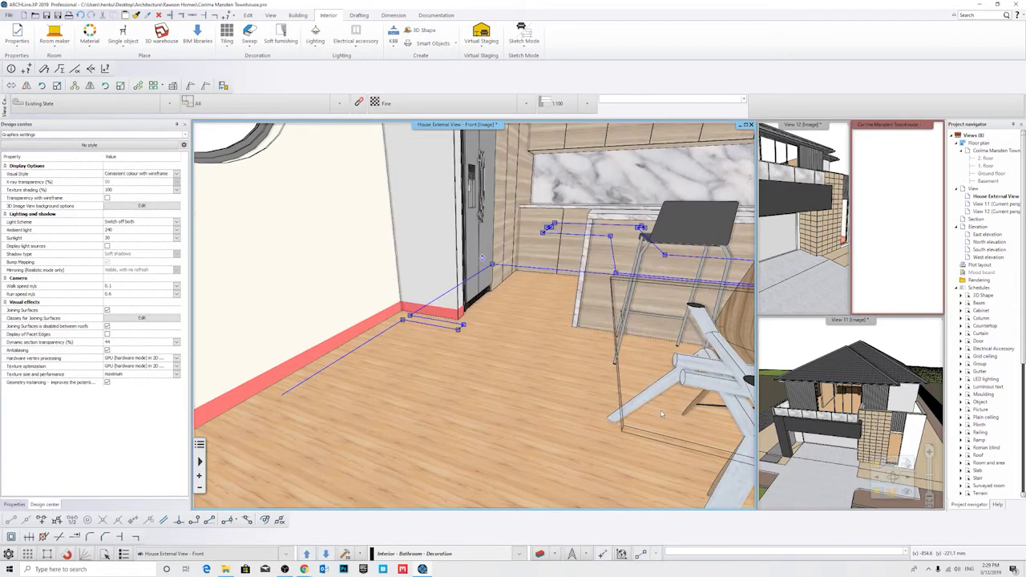
pyautogui.moveTo(505, 309)
pyautogui.mouseDown(button='middle')
pyautogui.moveTo(432, 340)
pyautogui.moveTo(418, 334)
pyautogui.moveTo(511, 325)
pyautogui.mouseUp(button='middle')
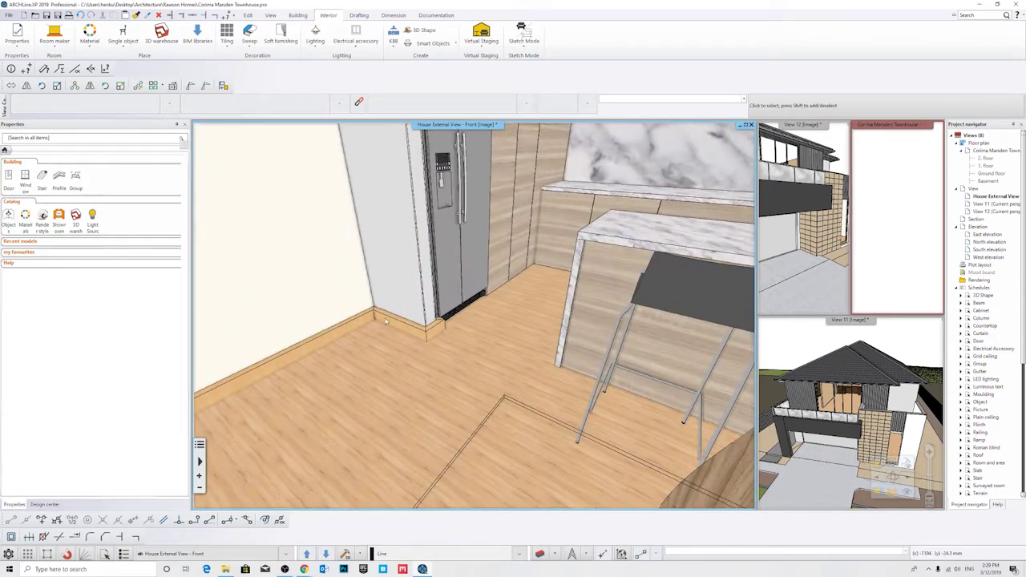
# Select the floor slab to check its base elevation against the moulding.
pyautogui.click(354, 319)
pyautogui.moveTo(393, 328); pyautogui.dragTo(501, 344, button='middle')
pyautogui.click(551, 374)
pyautogui.moveTo(552, 374); pyautogui.dragTo(597, 311, button='middle')
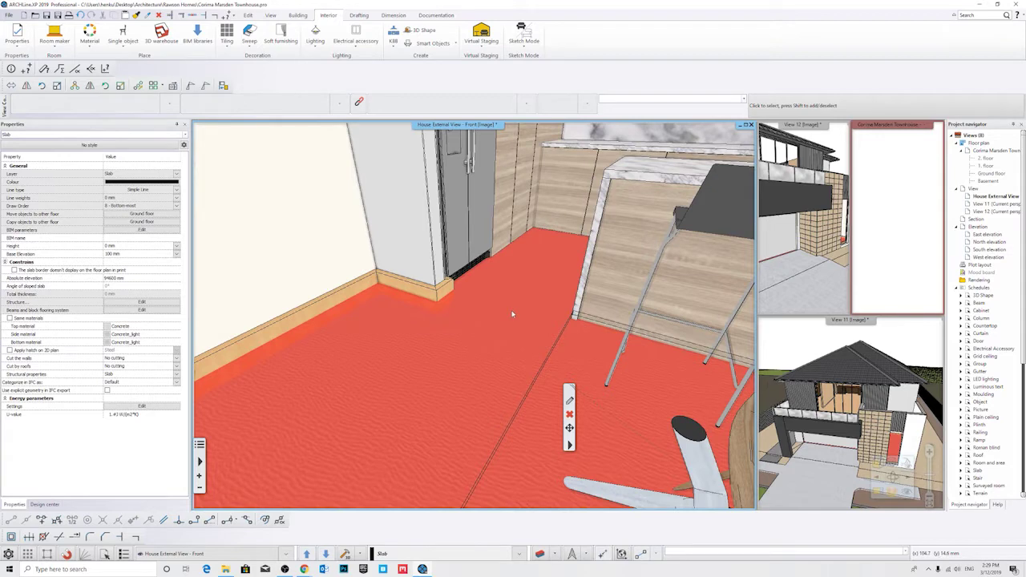
pyautogui.moveTo(624, 348); pyautogui.dragTo(530, 276, button='middle')
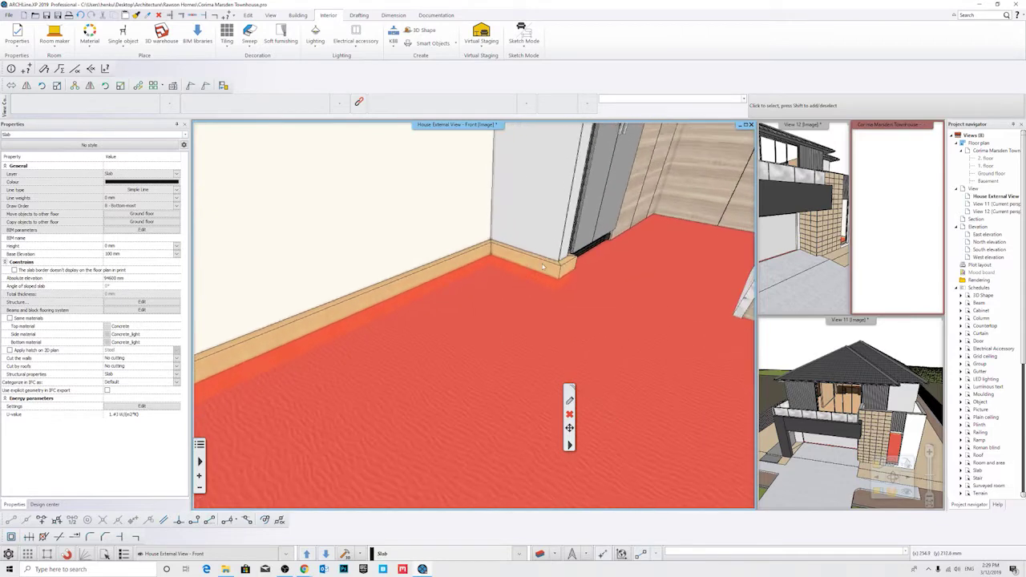
# Set the base elevation of the moulding to 100 mm so it sits on the floor slab.
pyautogui.click(536, 269)
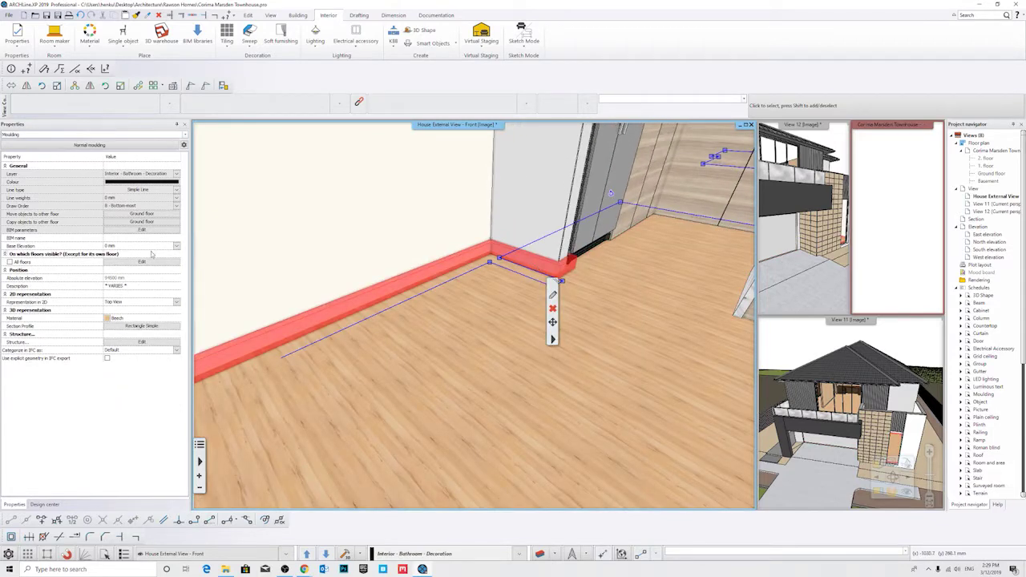
pyautogui.click(136, 246)
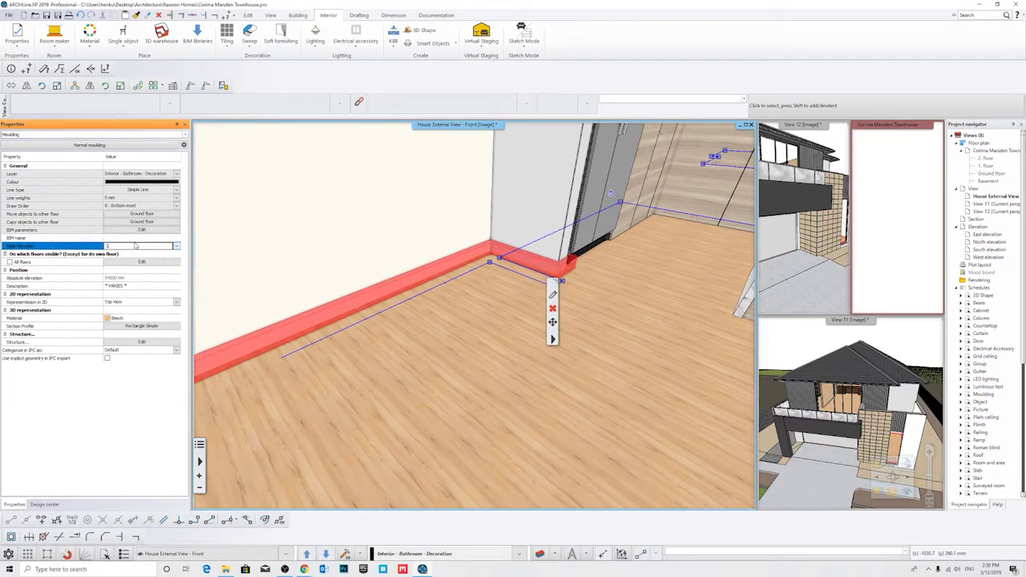
pyautogui.press('Return')
pyautogui.moveTo(678, 264); pyautogui.dragTo(621, 288, button='middle')
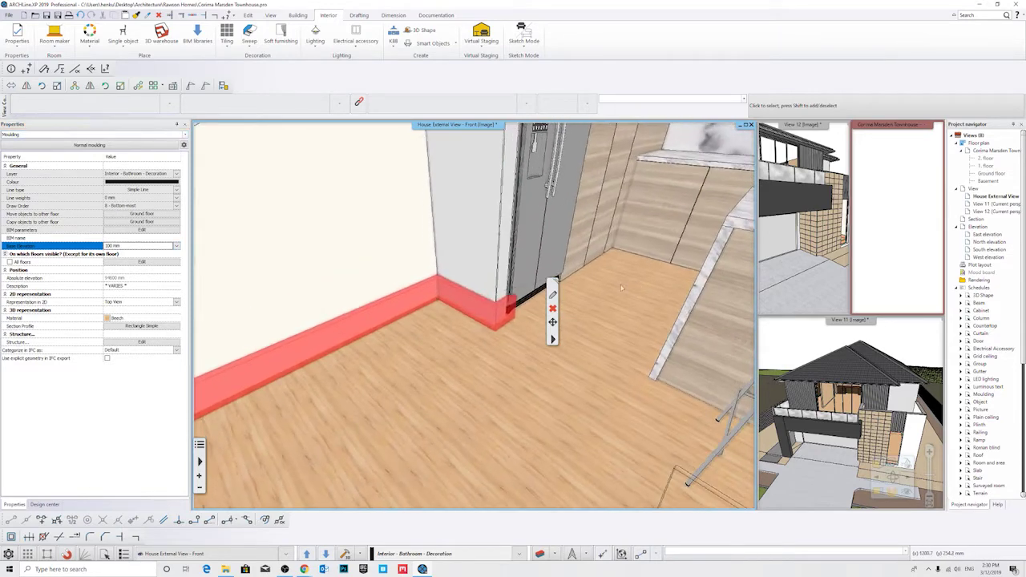
# Delete the moulding segment that runs behind the fridge towards the kitchen corner.
pyautogui.click(490, 331)
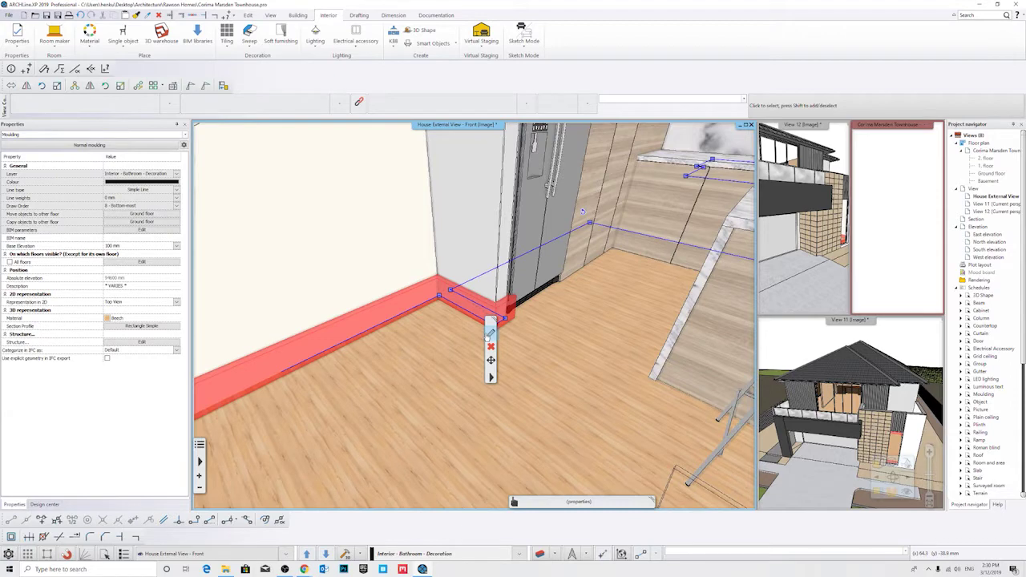
pyautogui.moveTo(583, 211); pyautogui.dragTo(564, 273, button='middle')
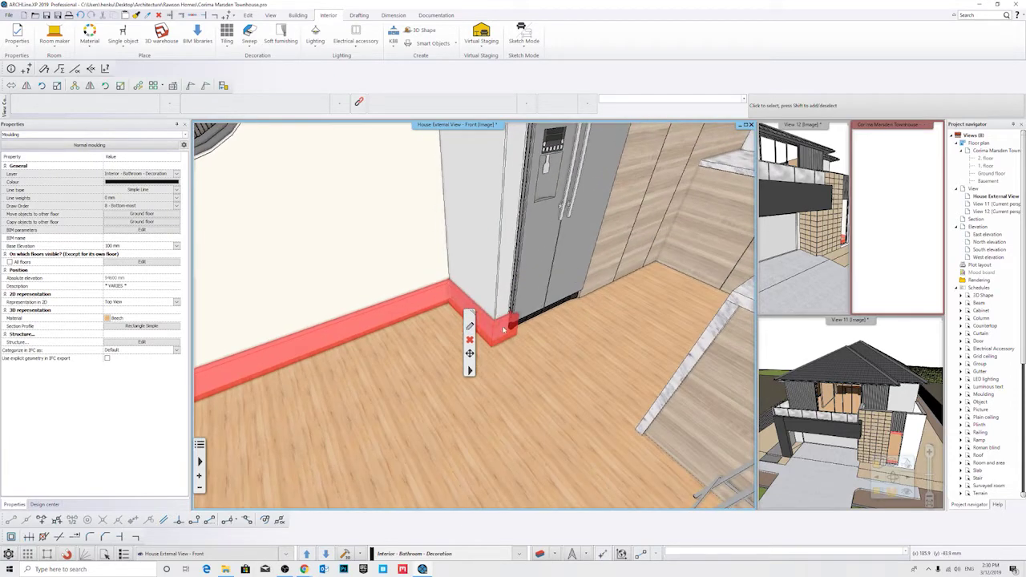
pyautogui.click(603, 349)
pyautogui.click(464, 315)
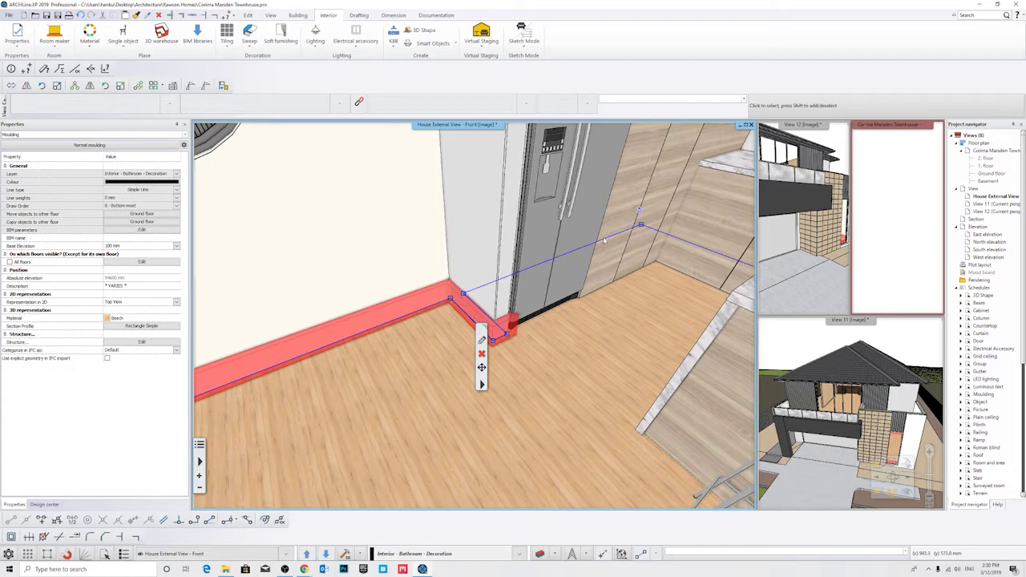
pyautogui.click(604, 240)
pyautogui.click(450, 296)
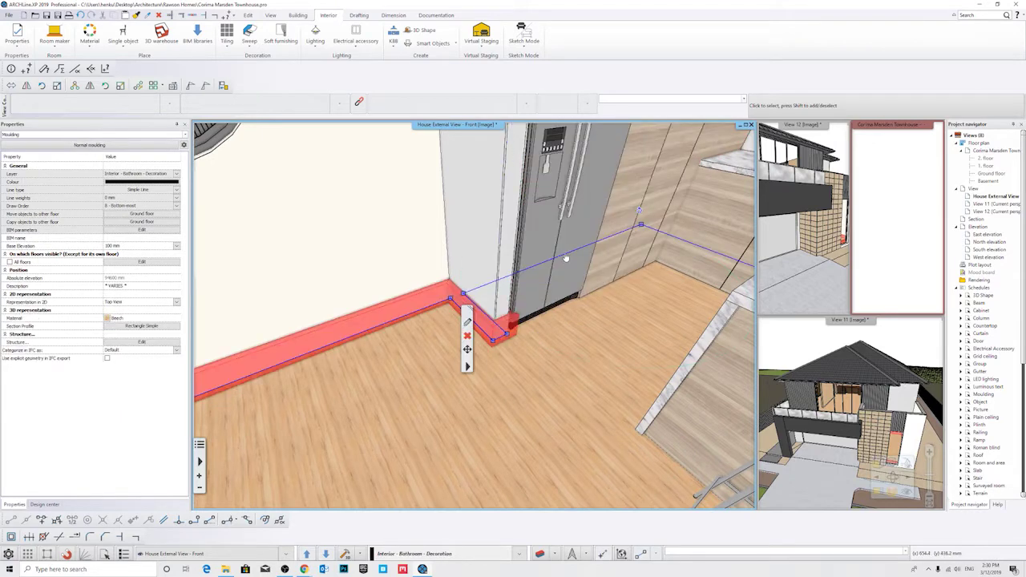
pyautogui.rightClick(566, 258)
pyautogui.click(598, 304)
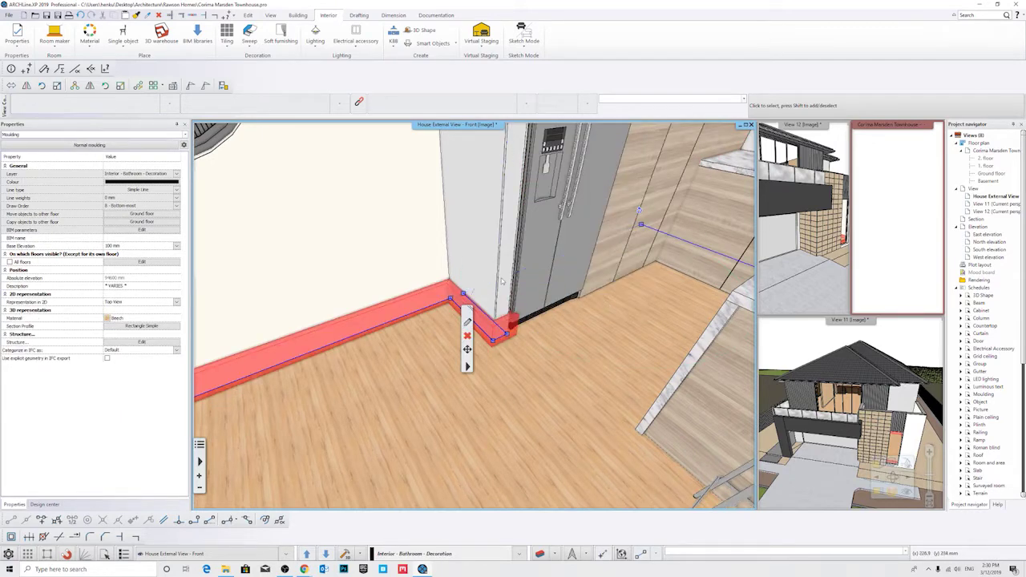
# Delete the moulding segments along the fridge side of the wall end and behind the kitchen base cabinets.
pyautogui.rightClick(492, 322)
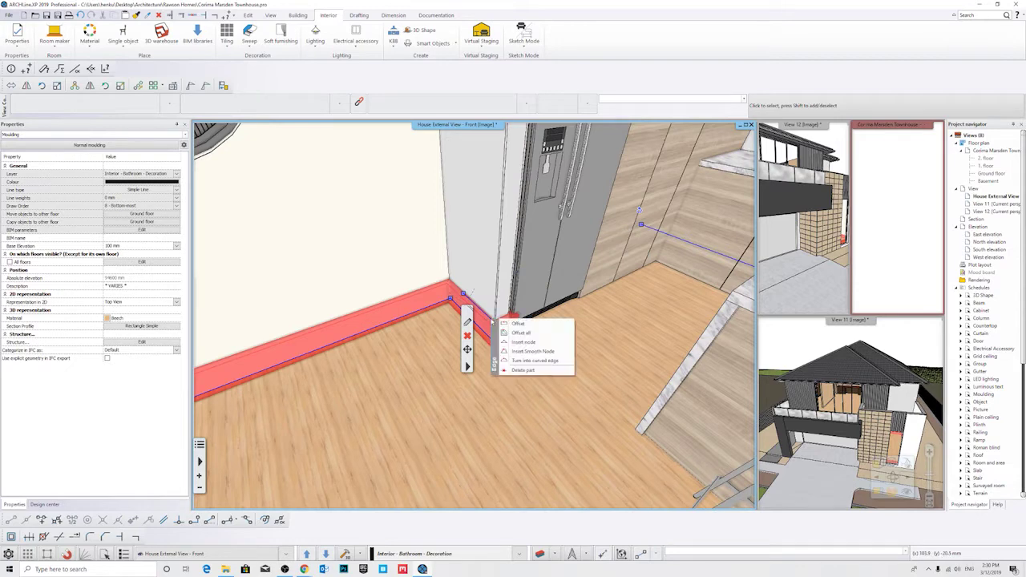
pyautogui.click(534, 371)
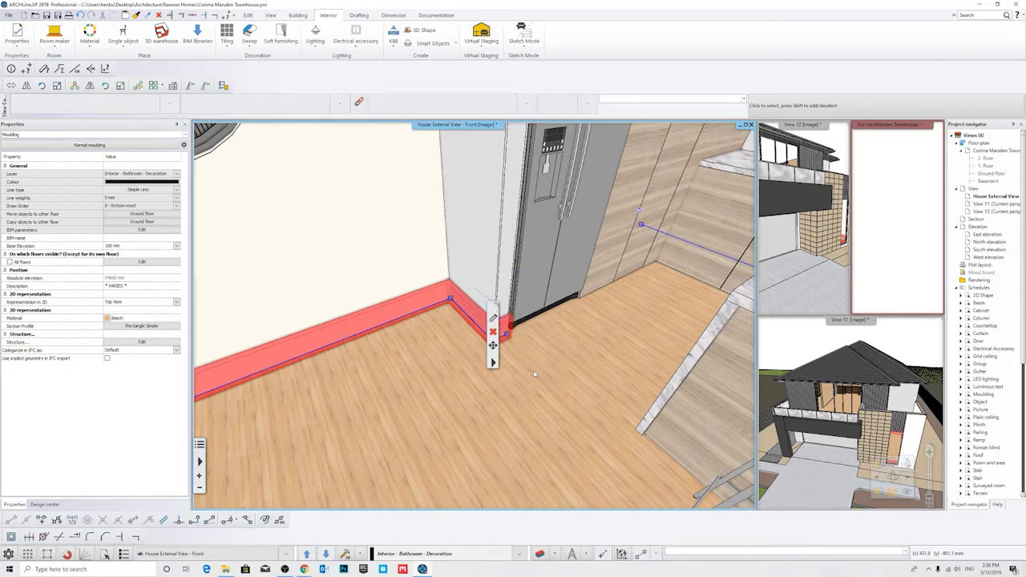
pyautogui.moveTo(662, 294); pyautogui.dragTo(627, 234, button='middle')
pyautogui.click(678, 290)
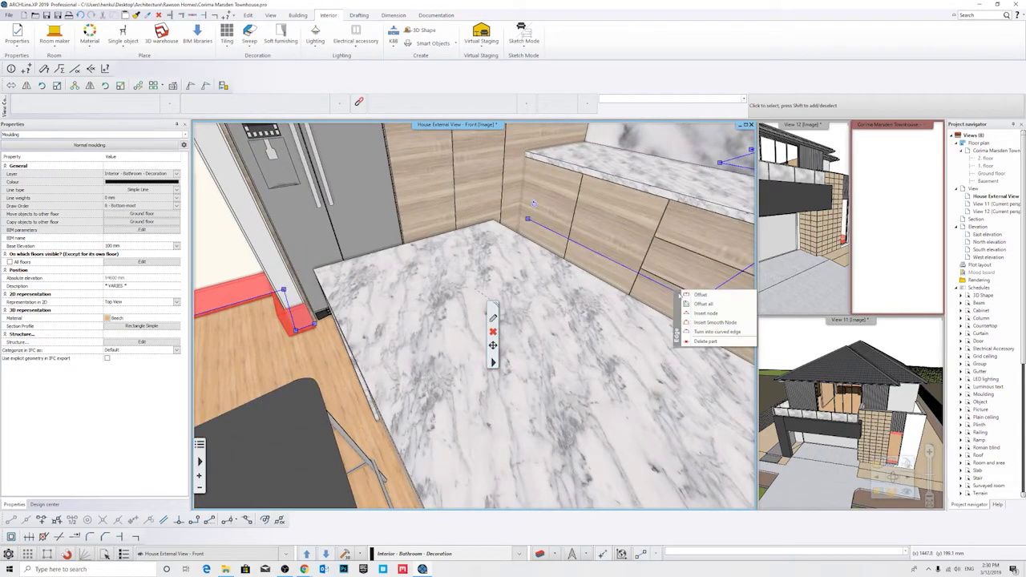
pyautogui.click(709, 341)
# Try to move the moulding's end node where the kitchen cabinets meet the free wall end.
pyautogui.moveTo(698, 339); pyautogui.dragTo(398, 310, button='middle')
pyautogui.scroll(-3, 399, 310)
pyautogui.moveTo(607, 332); pyautogui.dragTo(529, 352, button='middle')
pyautogui.click(517, 333)
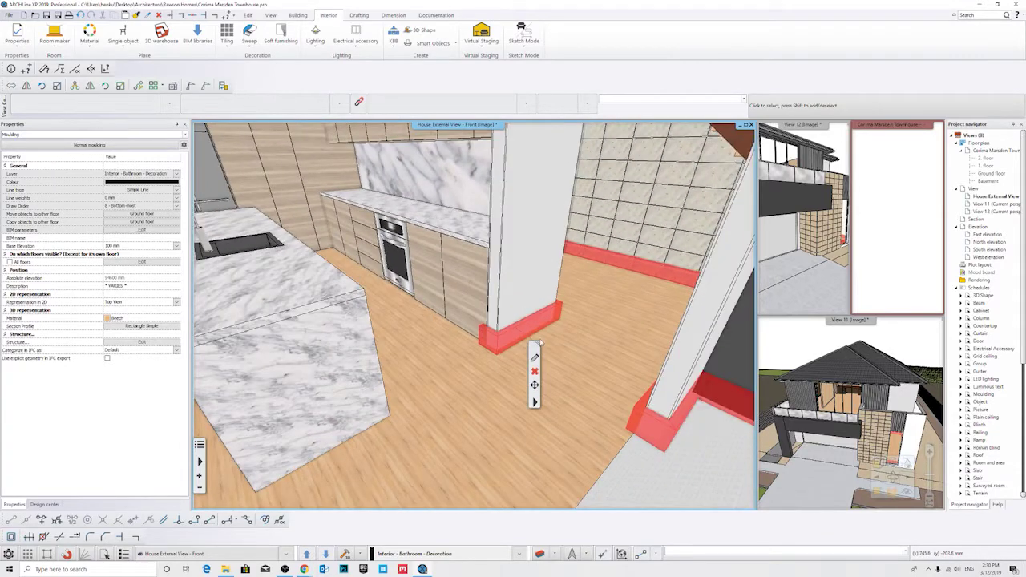
pyautogui.press('Escape')
pyautogui.click(495, 333)
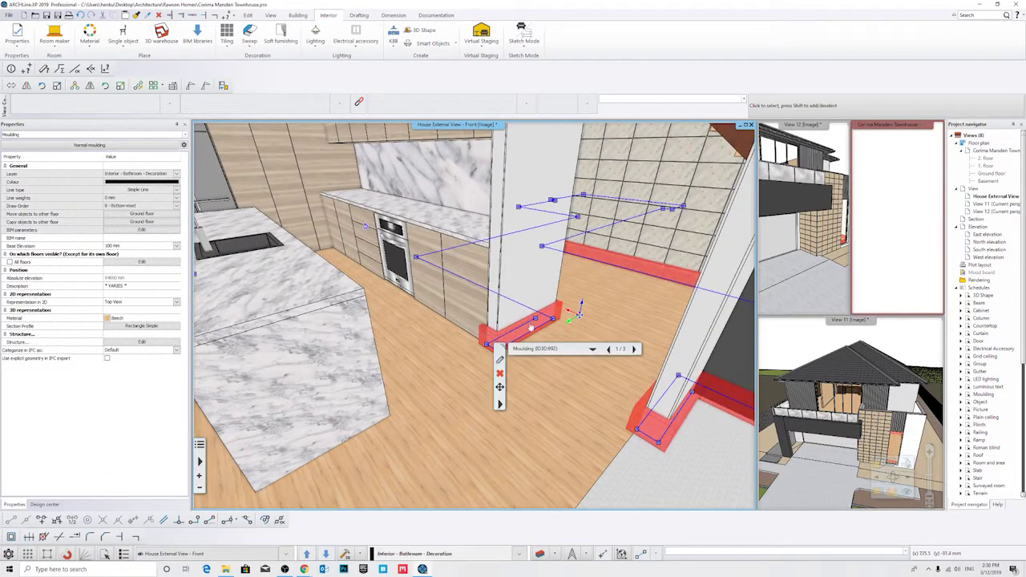
pyautogui.moveTo(528, 326)
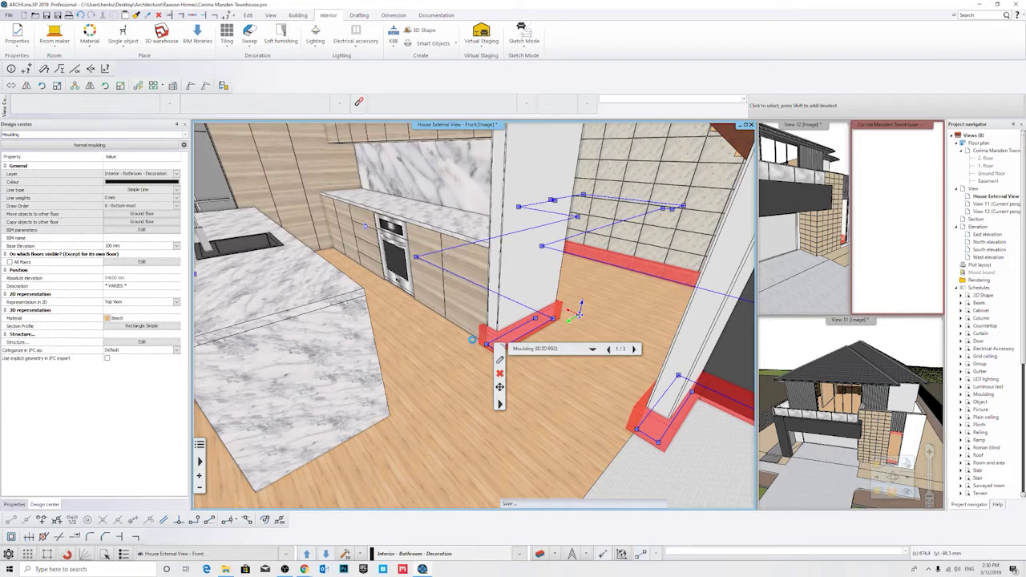
pyautogui.scroll(4, 532, 399)
pyautogui.scroll(3, 527, 395)
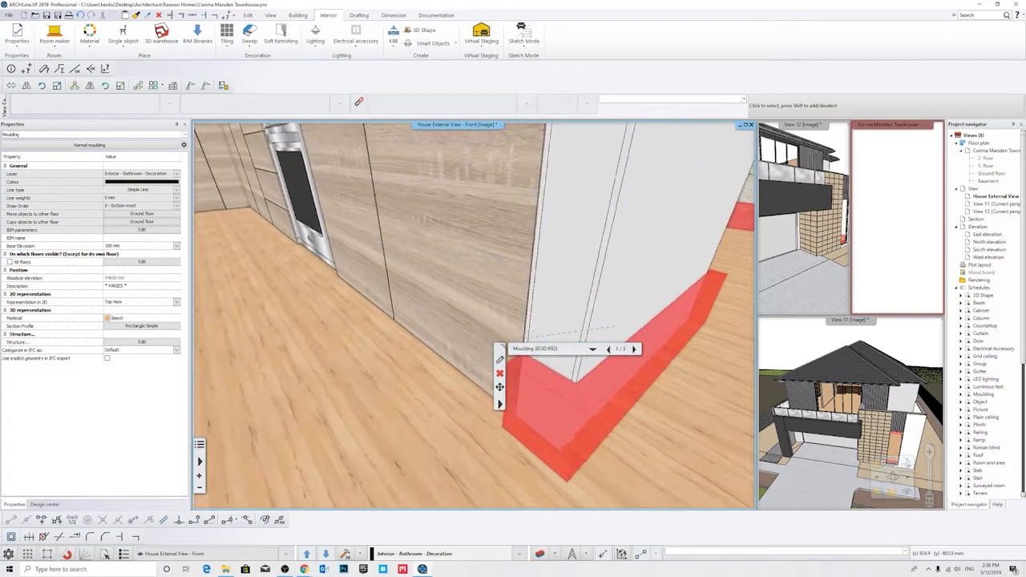
pyautogui.moveTo(443, 362)
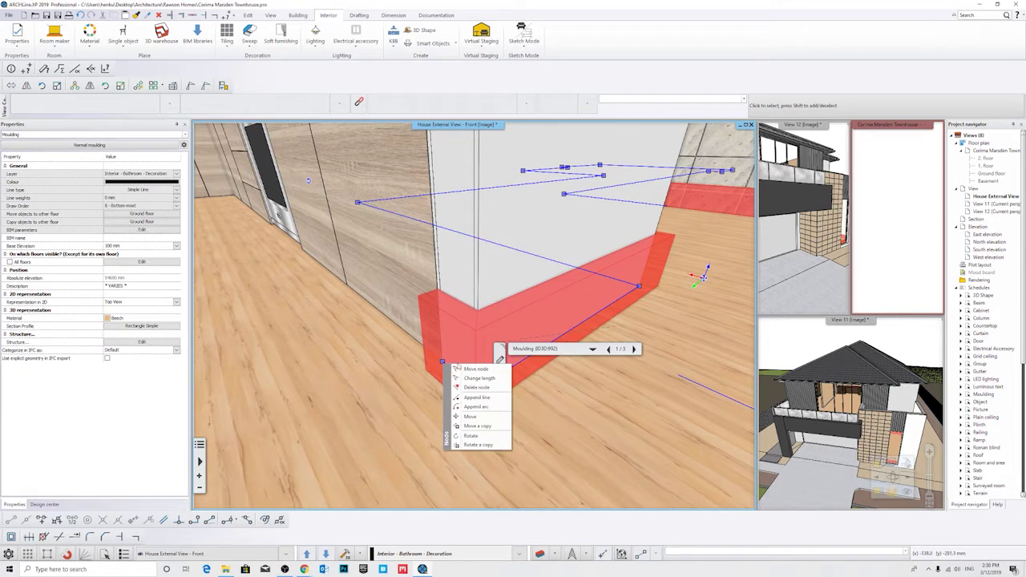
pyautogui.click(476, 369)
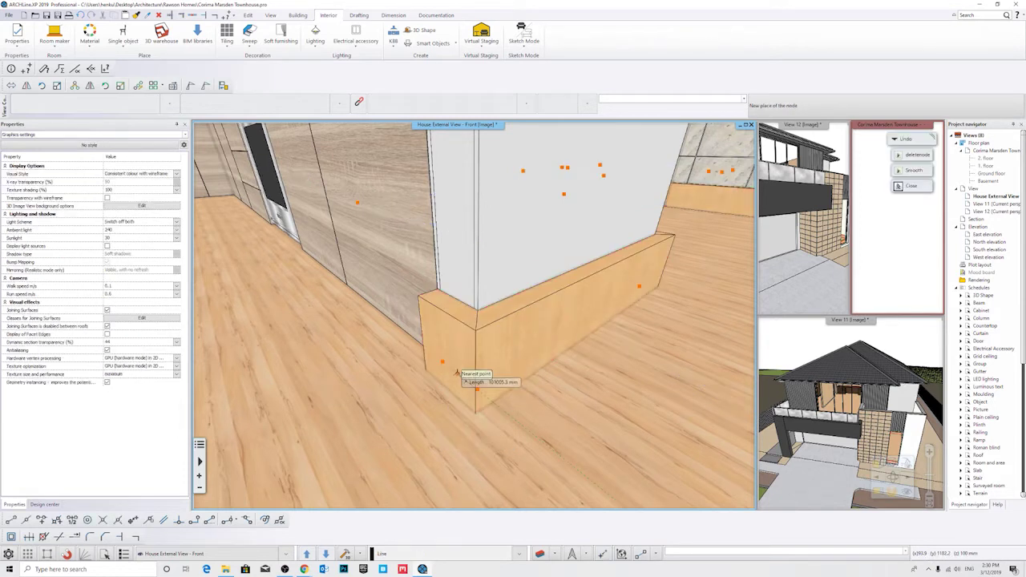
pyautogui.click(382, 440)
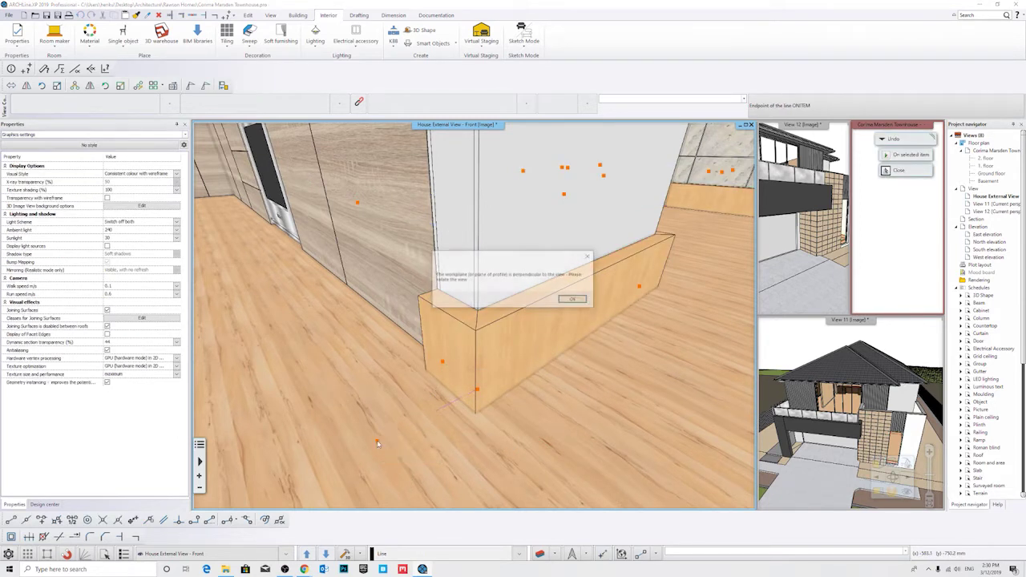
pyautogui.click(581, 301)
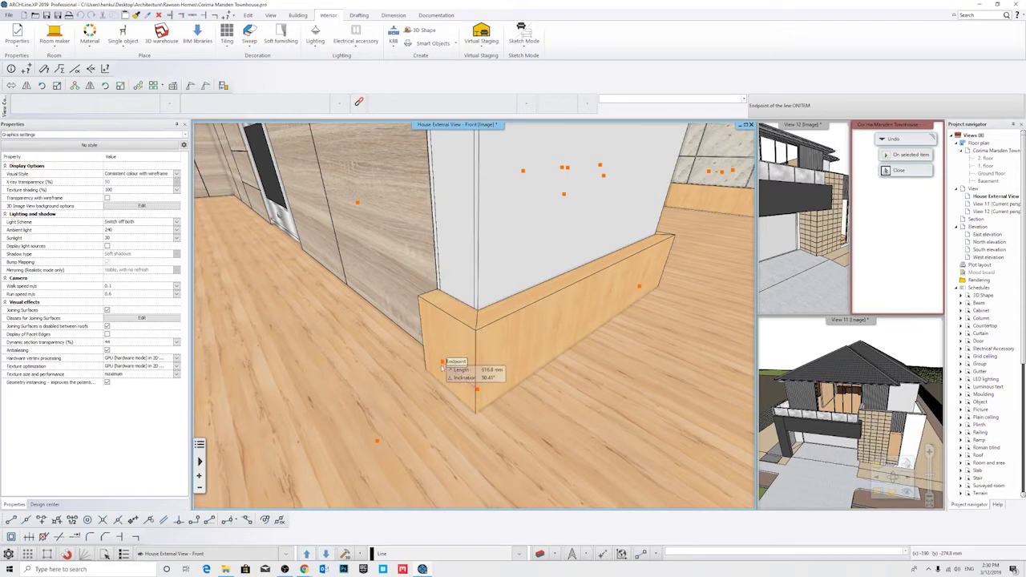
pyautogui.click(441, 342)
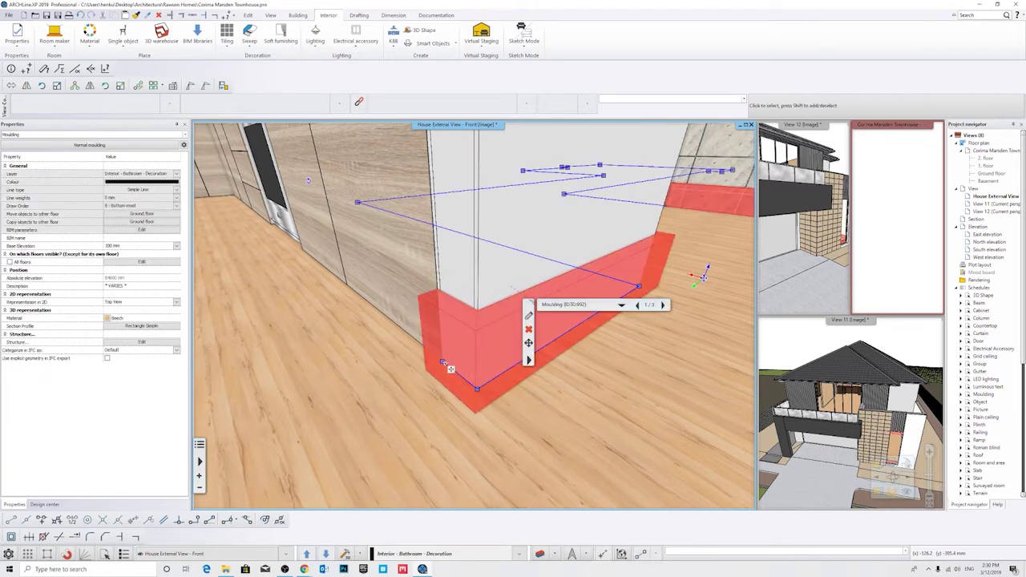
pyautogui.moveTo(443, 362)
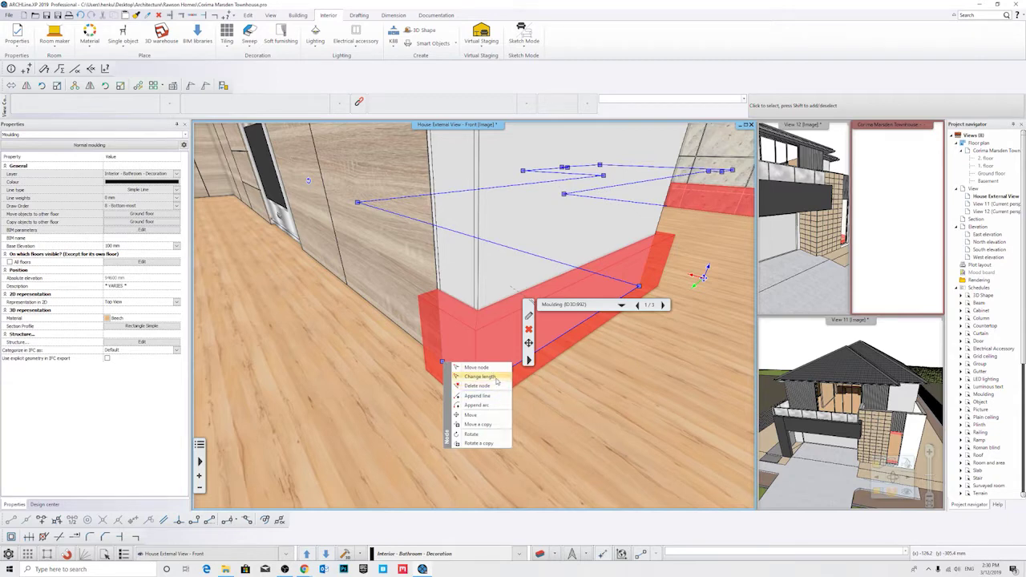
pyautogui.click(496, 380)
pyautogui.scroll(5, 561, 353)
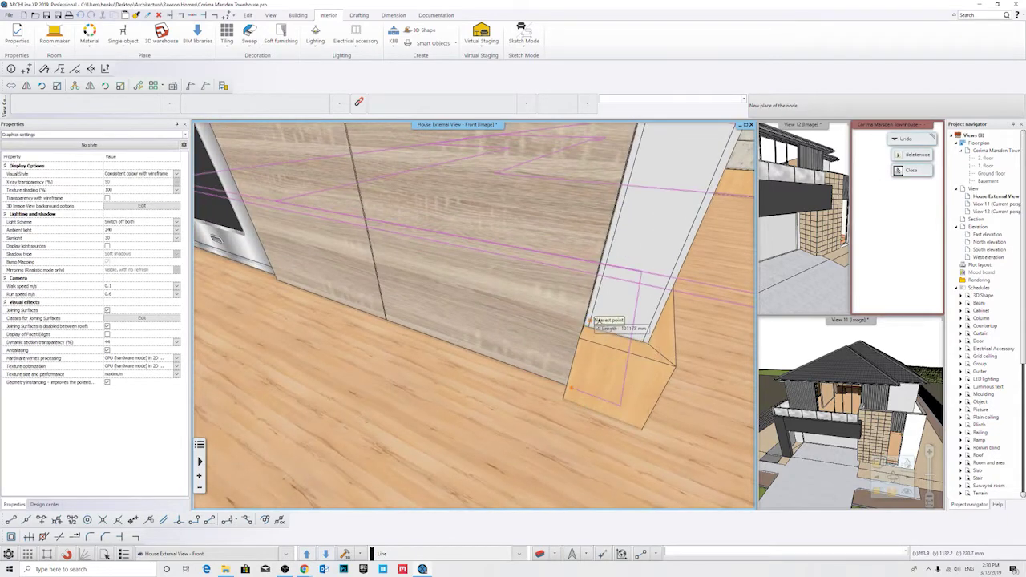
pyautogui.scroll(-5, 561, 321)
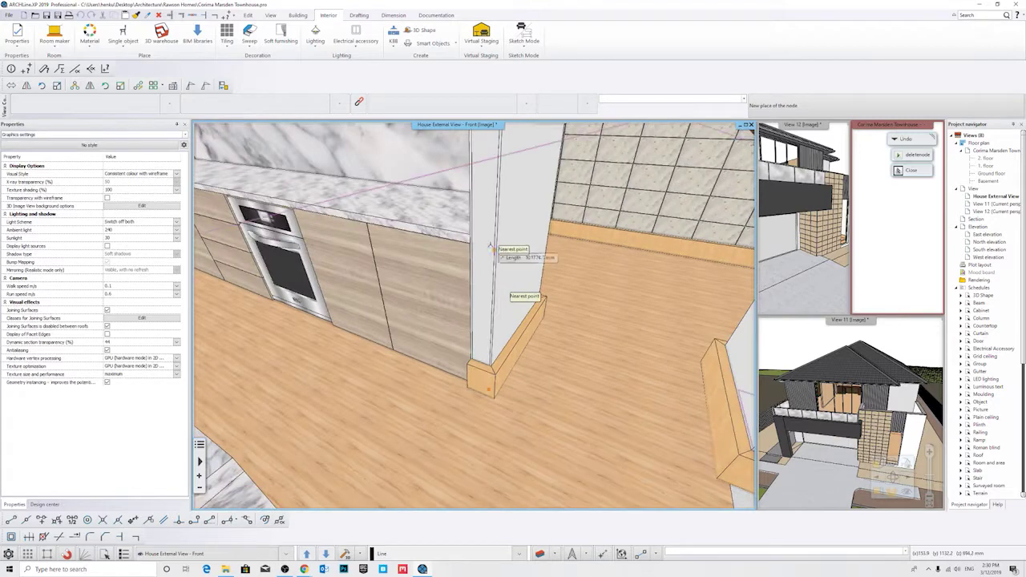
pyautogui.moveTo(495, 257); pyautogui.dragTo(521, 273, button='middle')
pyautogui.press('Escape')
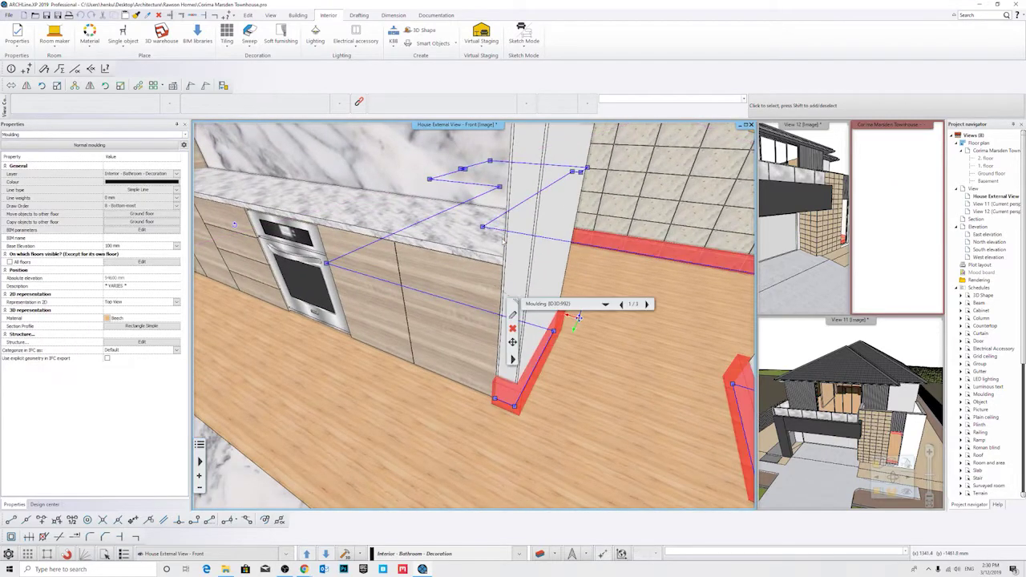
pyautogui.press('Escape')
# Delete the moulding segment that runs along the base of the stone-tiled wall.
pyautogui.moveTo(565, 358); pyautogui.dragTo(541, 393, button='middle')
pyautogui.scroll(-4, 511, 340)
pyautogui.scroll(-1, 541, 373)
pyautogui.scroll(4, 487, 341)
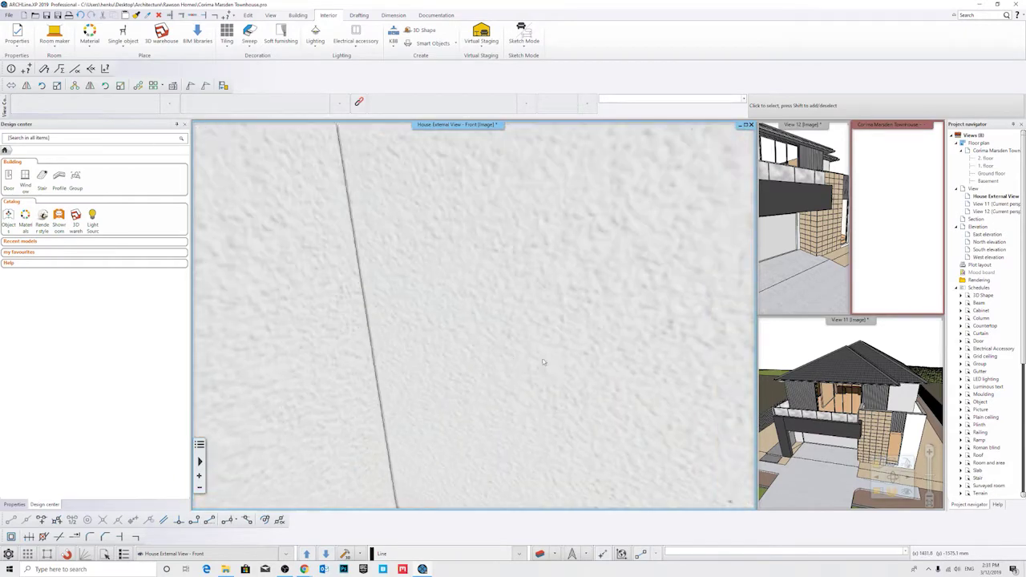
pyautogui.scroll(-2, 487, 341)
pyautogui.scroll(2, 500, 330)
pyautogui.moveTo(501, 330); pyautogui.dragTo(480, 268, button='middle')
pyautogui.scroll(2, 523, 256)
pyautogui.scroll(2, 484, 258)
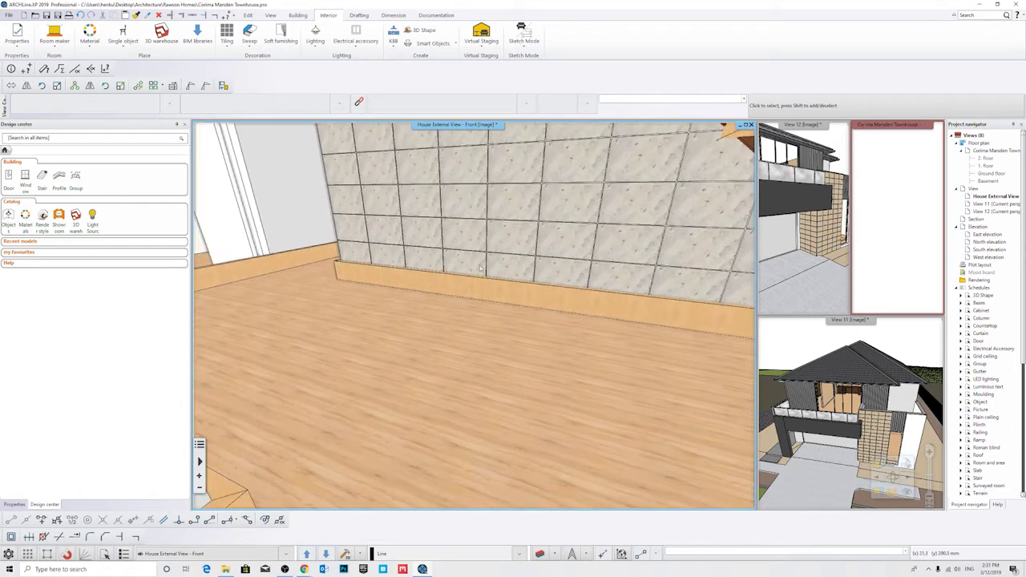
pyautogui.click(425, 285)
pyautogui.click(425, 290)
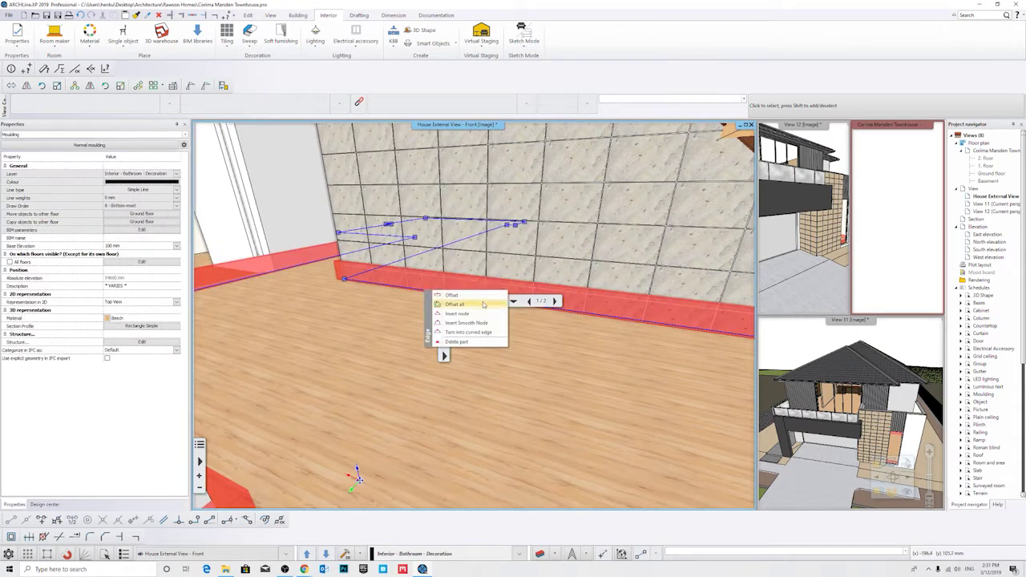
pyautogui.click(456, 341)
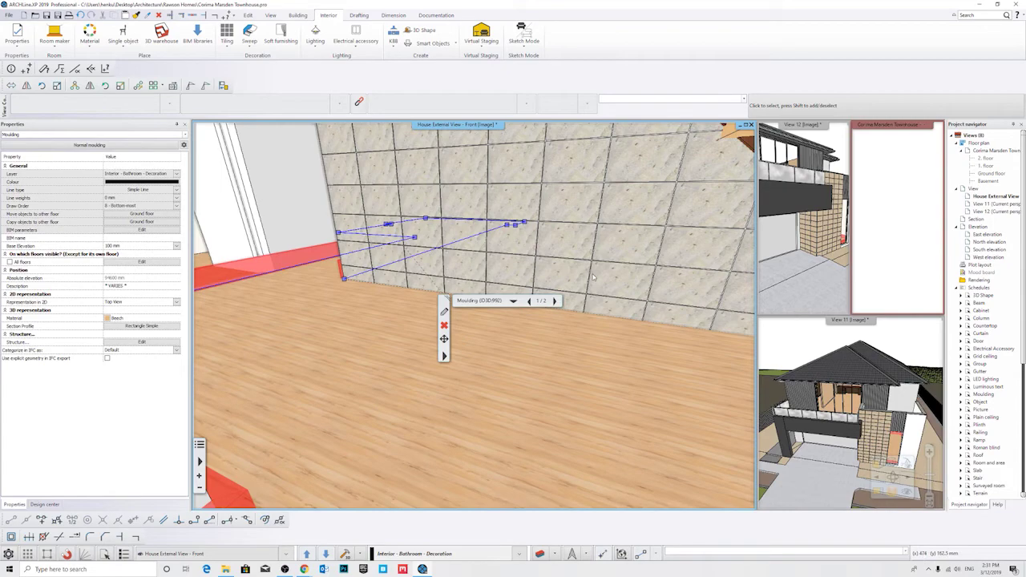
pyautogui.press('Escape')
pyautogui.moveTo(593, 277); pyautogui.dragTo(468, 301, button='middle')
pyautogui.click(472, 329)
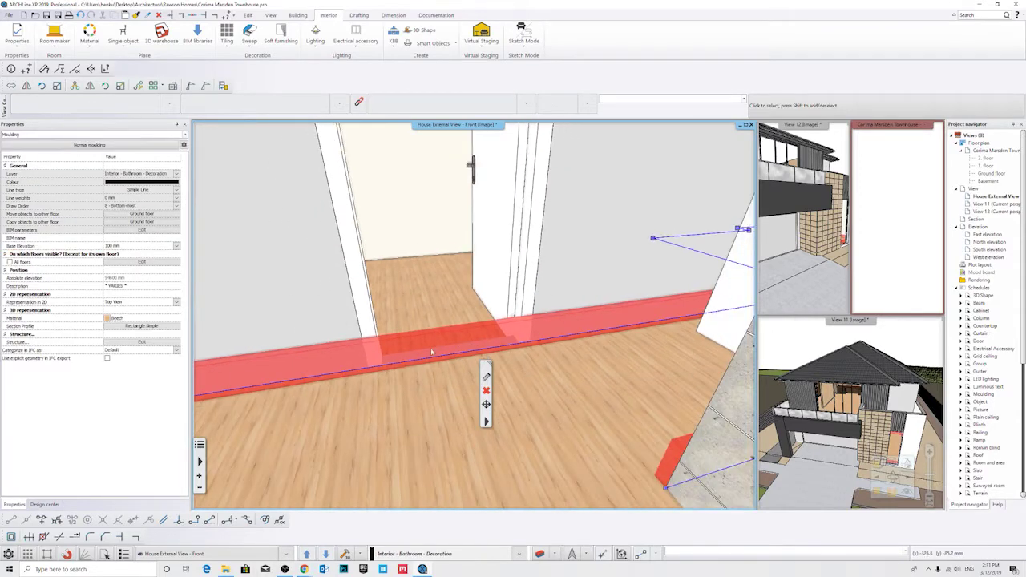
pyautogui.moveTo(533, 345)
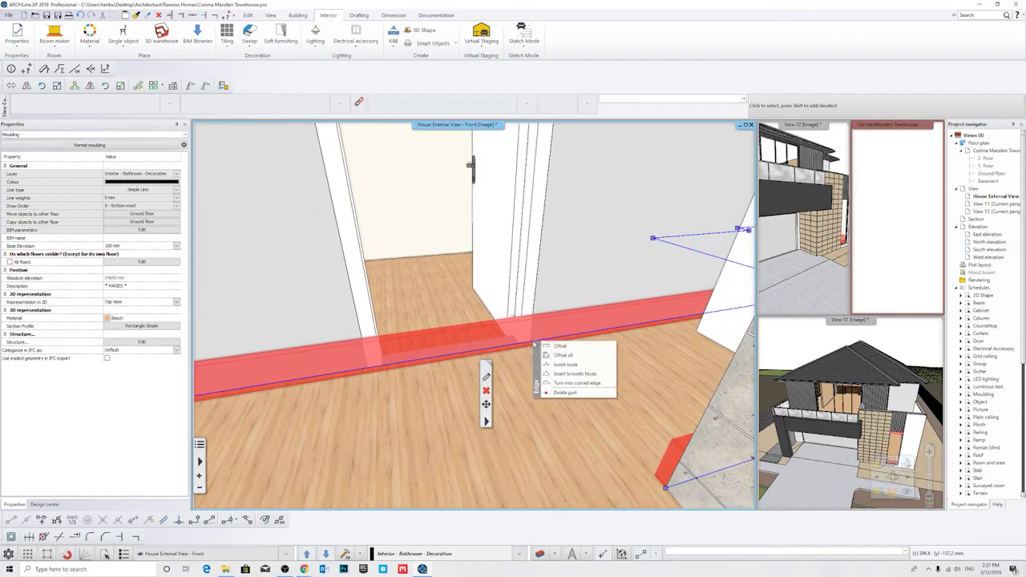
pyautogui.click(563, 355)
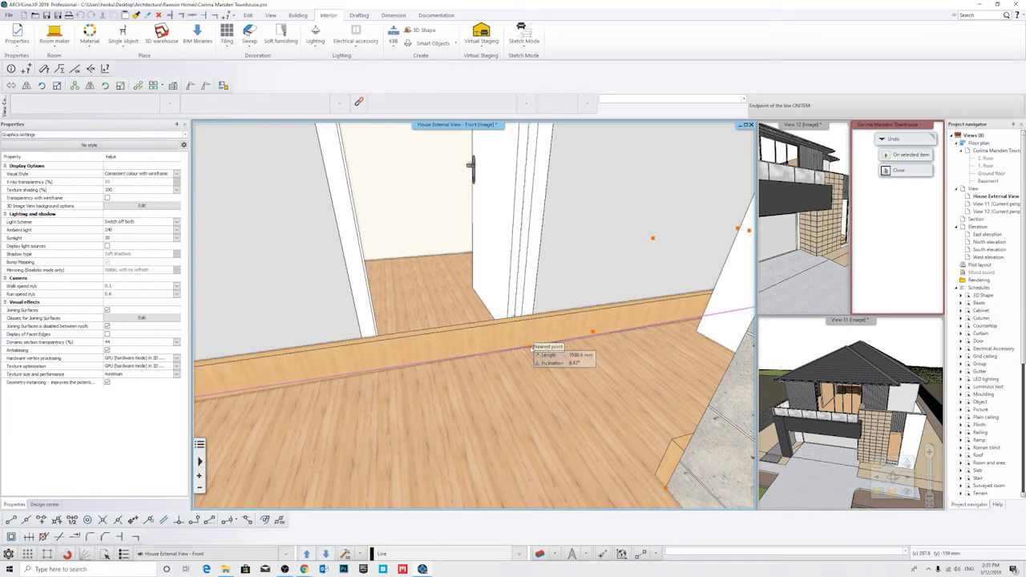
pyautogui.click(533, 347)
pyautogui.click(533, 347)
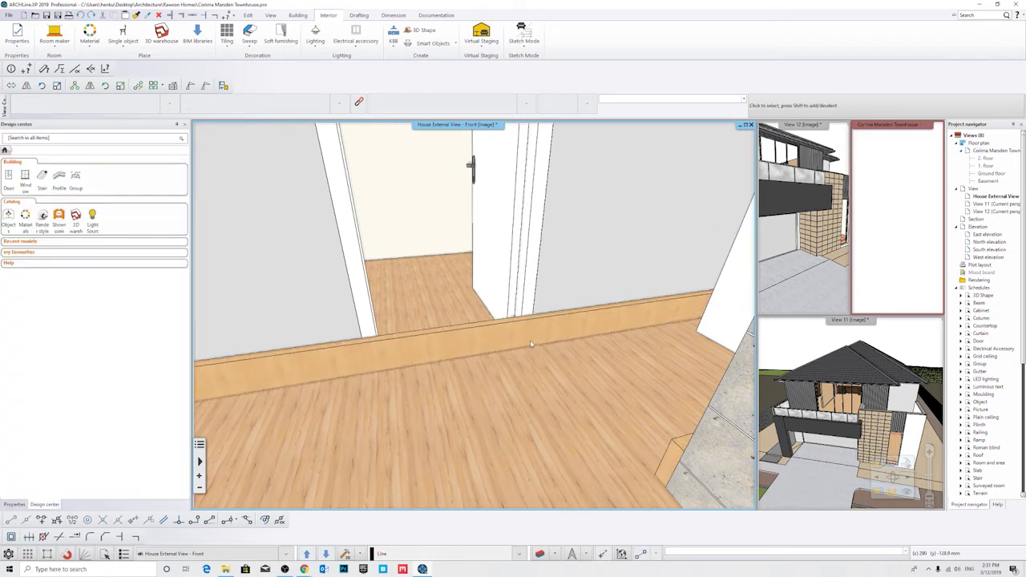
# Insert a node in the moulding beside the door leaf's frame and line it up with the frame's outer edge.
pyautogui.click(549, 370)
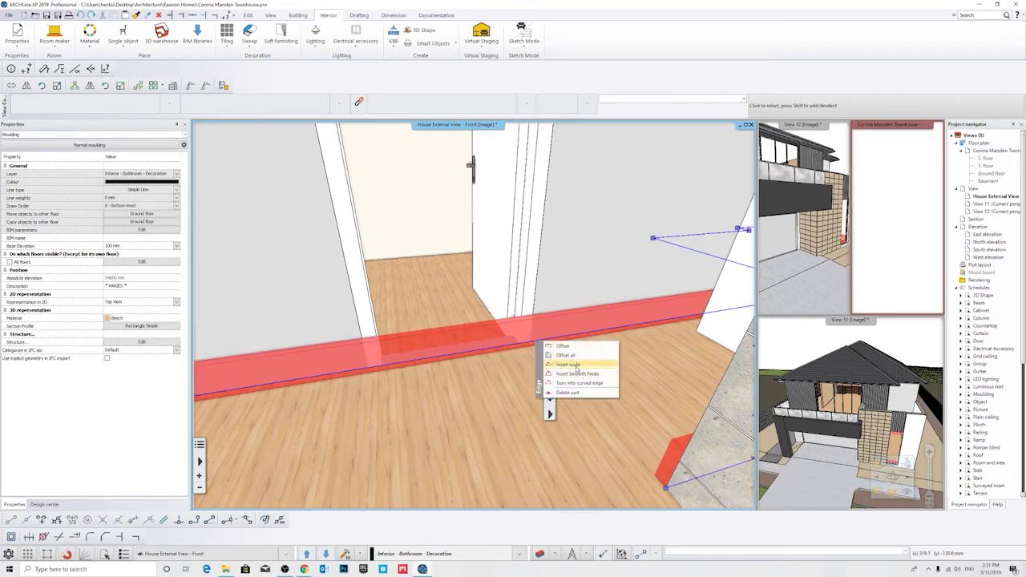
pyautogui.click(581, 361)
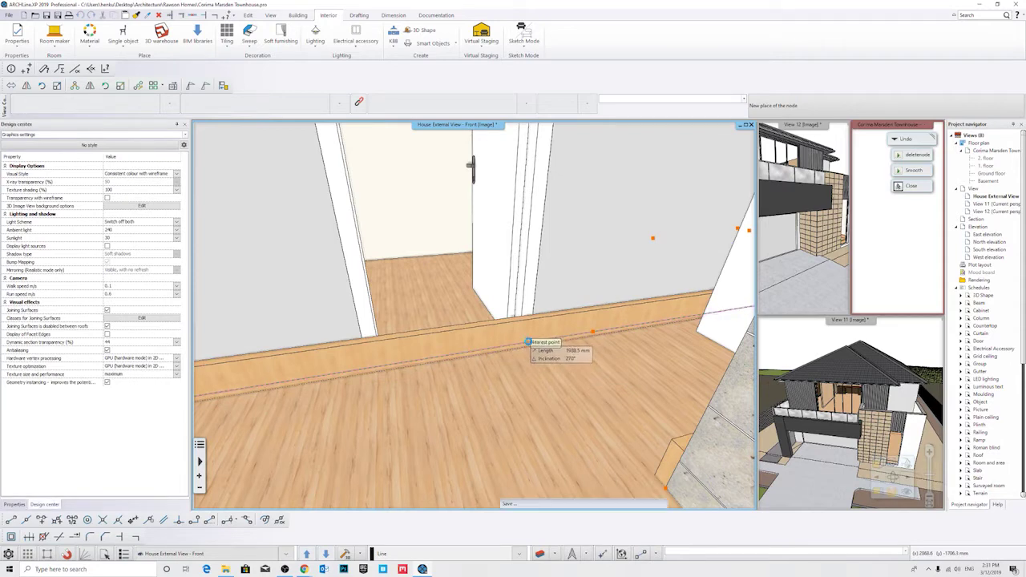
pyautogui.click(525, 345)
pyautogui.moveTo(526, 343); pyautogui.dragTo(518, 308, button='middle')
pyautogui.scroll(4, 483, 330)
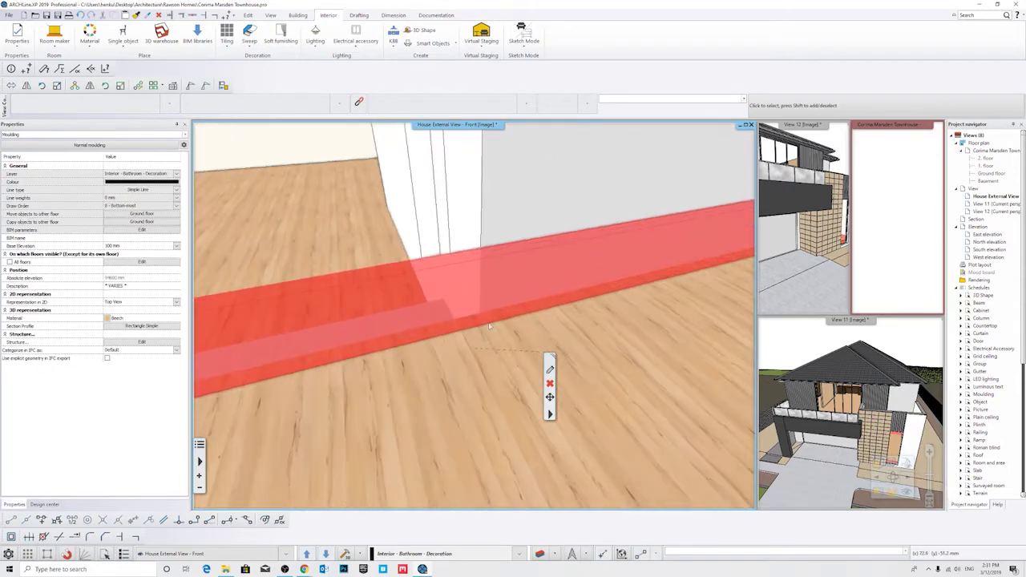
pyautogui.click(485, 265)
pyautogui.rightClick(480, 320)
pyautogui.click(503, 325)
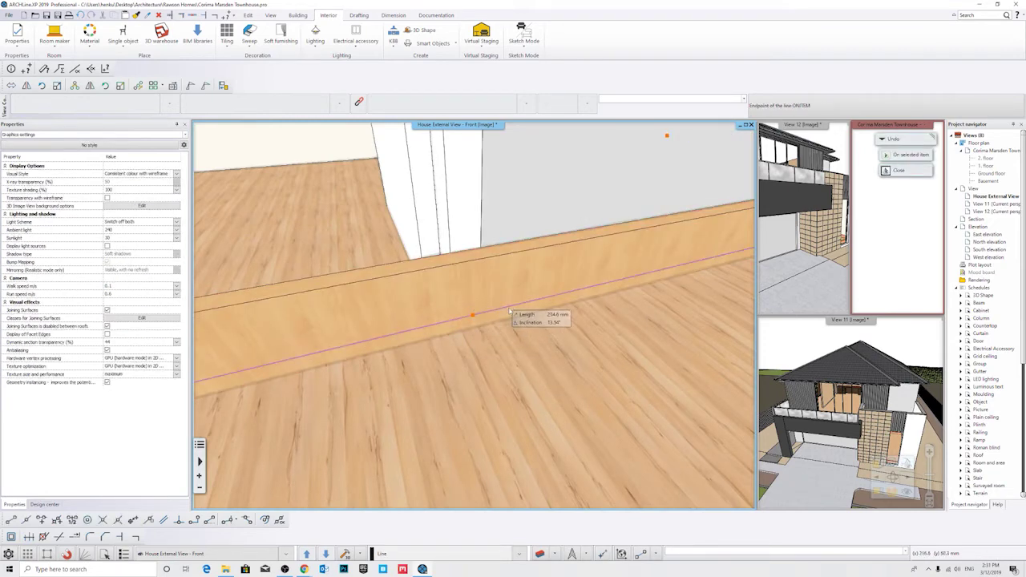
pyautogui.click(474, 315)
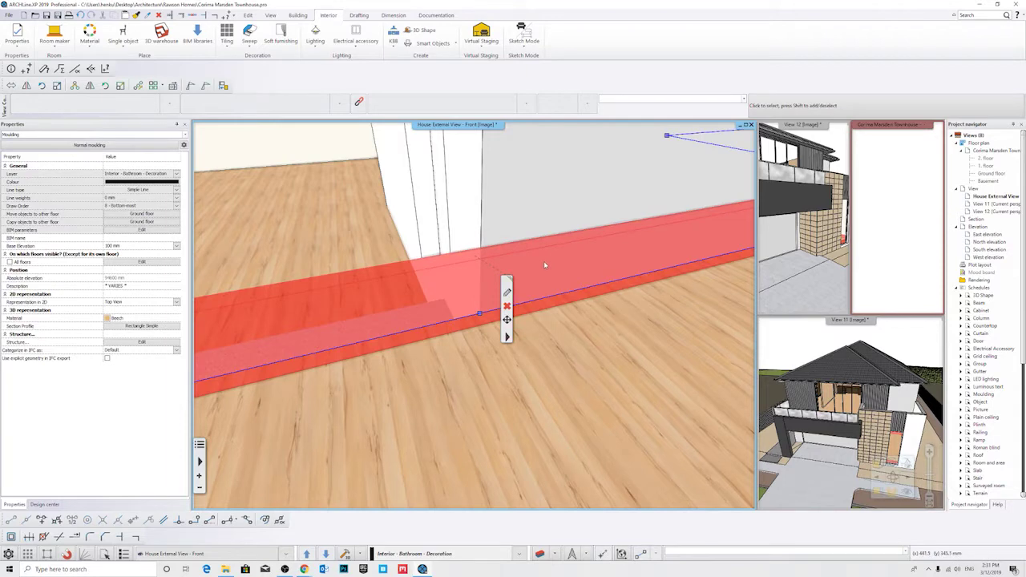
# Insert another node in the moulding at the outer edge of the opposite door frame.
pyautogui.scroll(-2, 582, 278)
pyautogui.moveTo(582, 279); pyautogui.dragTo(553, 285, button='middle')
pyautogui.moveTo(472, 344); pyautogui.dragTo(545, 371, button='middle')
pyautogui.press('Escape')
pyautogui.moveTo(496, 308); pyautogui.dragTo(389, 339, button='middle')
pyautogui.click(389, 340)
pyautogui.click(353, 374)
pyautogui.moveTo(352, 374); pyautogui.dragTo(387, 362, button='middle')
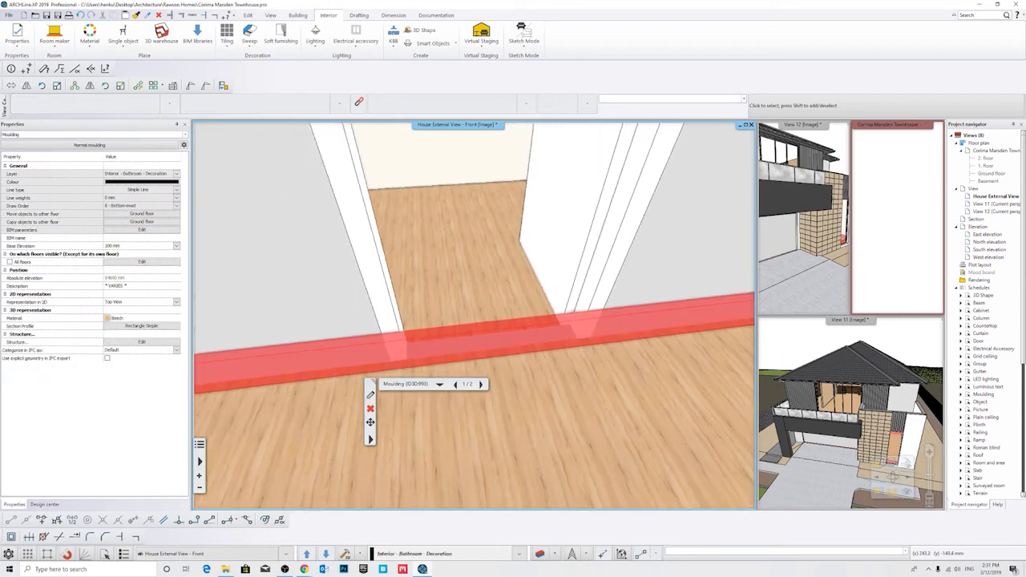
pyautogui.rightClick(384, 366)
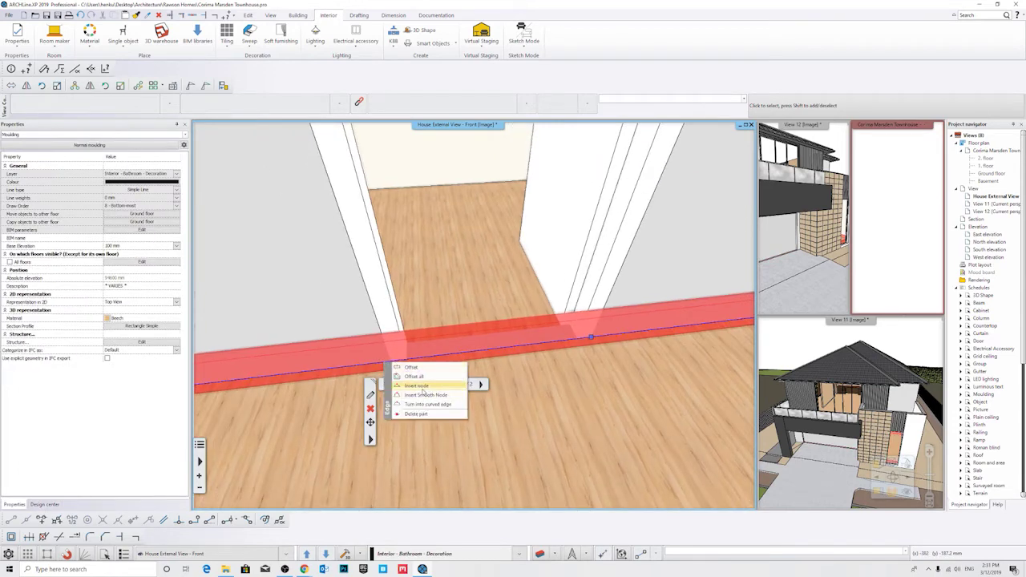
pyautogui.click(411, 386)
pyautogui.click(388, 361)
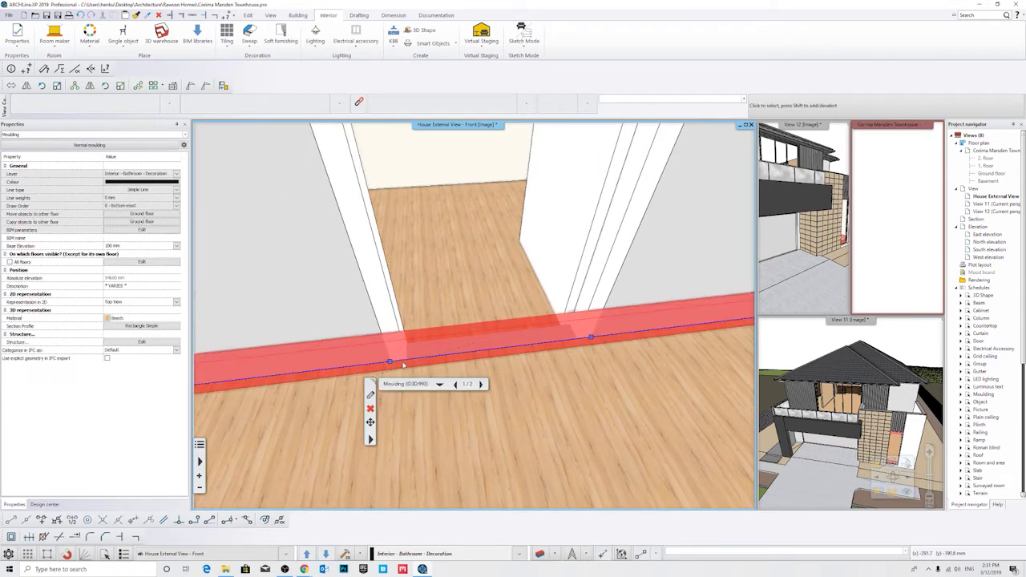
# Try to shift the node just inserted at the outer edge of the door frame.
pyautogui.rightClick(396, 366)
pyautogui.click(410, 385)
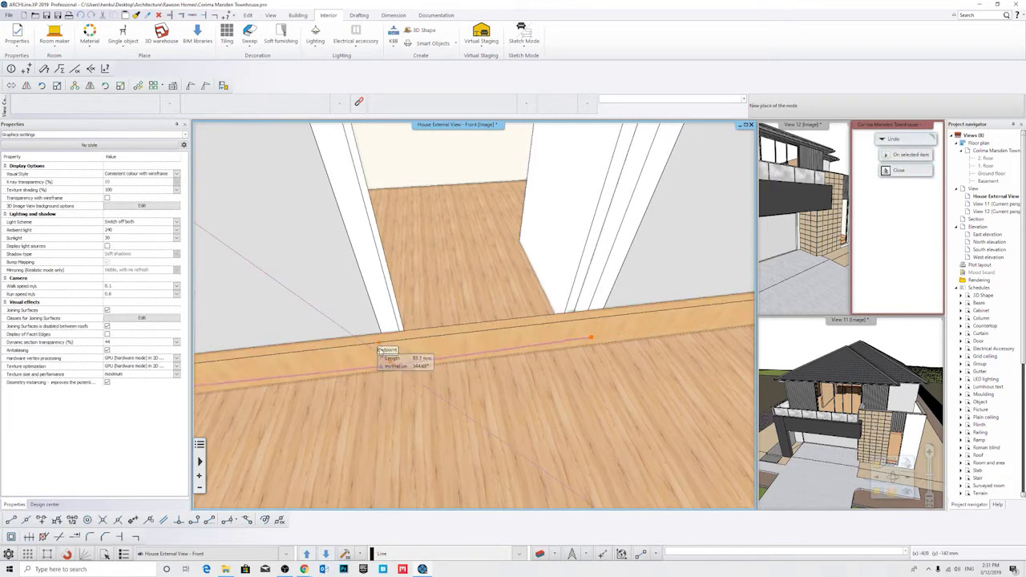
pyautogui.click(389, 361)
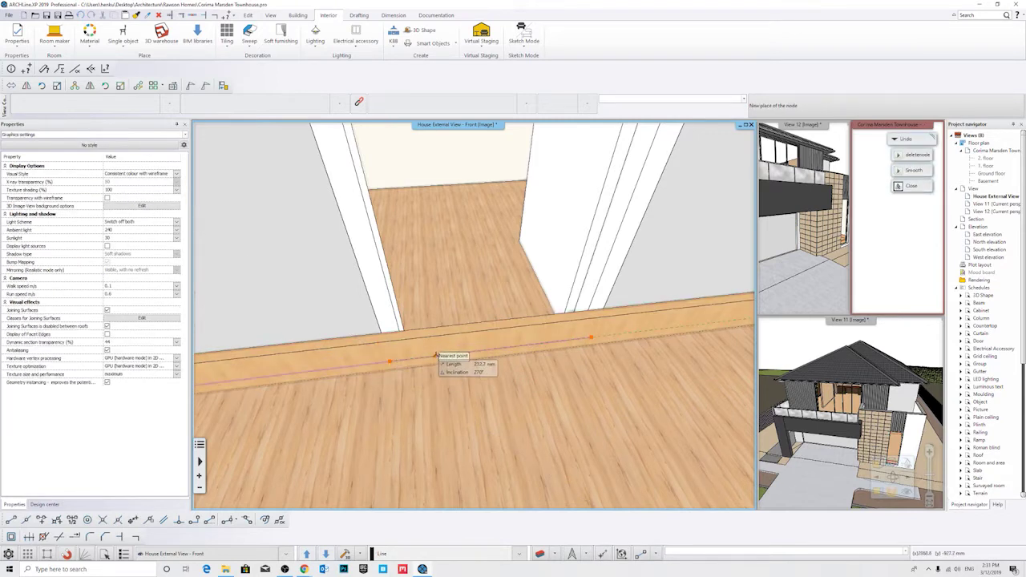
pyautogui.press('Escape')
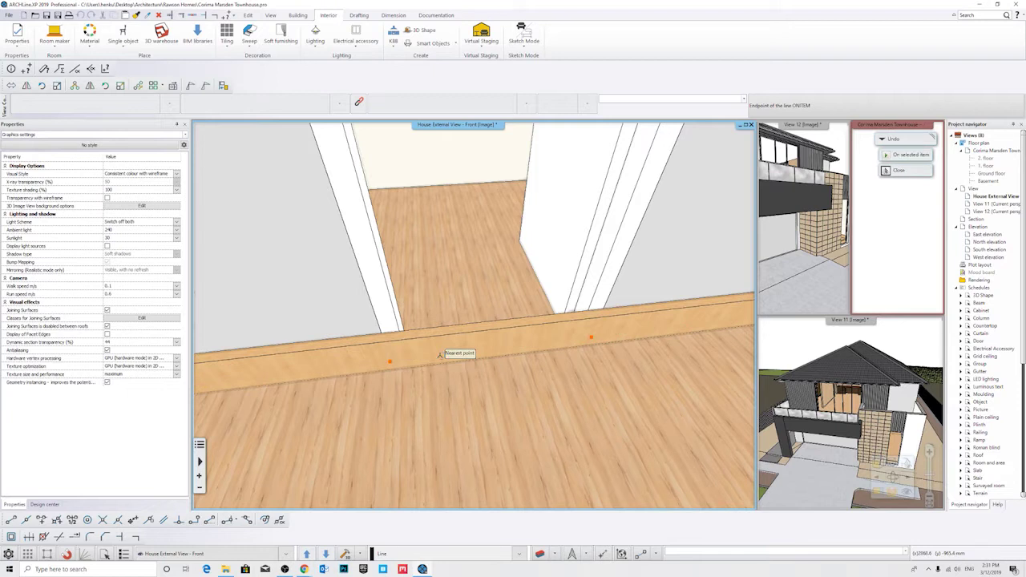
pyautogui.click(375, 313)
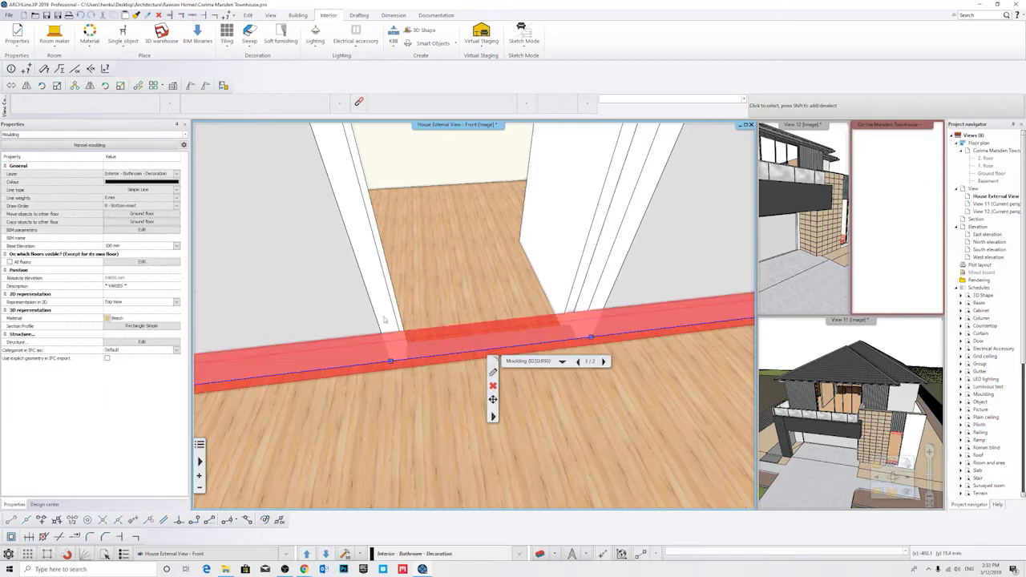
# Delete the moulding part that crosses the doorway between the two inserted nodes.
pyautogui.rightClick(560, 344)
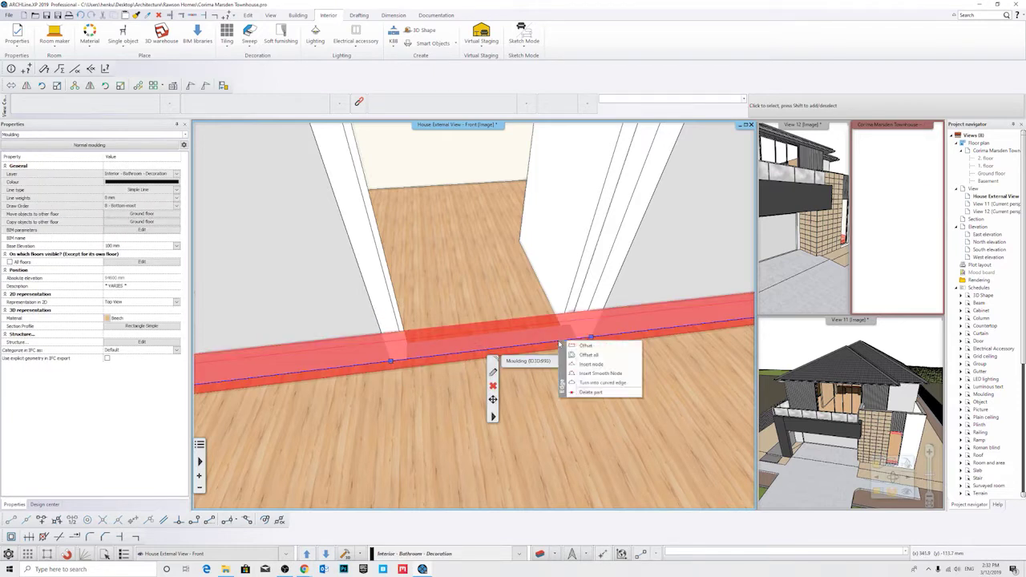
pyautogui.click(597, 393)
pyautogui.press('Escape')
pyautogui.moveTo(503, 331)
pyautogui.mouseDown(button='middle')
pyautogui.moveTo(563, 315)
pyautogui.moveTo(492, 342)
pyautogui.mouseUp(button='middle')
pyautogui.click(312, 359)
pyautogui.click(312, 360)
pyautogui.moveTo(312, 360); pyautogui.dragTo(484, 350, button='middle')
pyautogui.press('Escape')
pyautogui.scroll(-9, 487, 351)
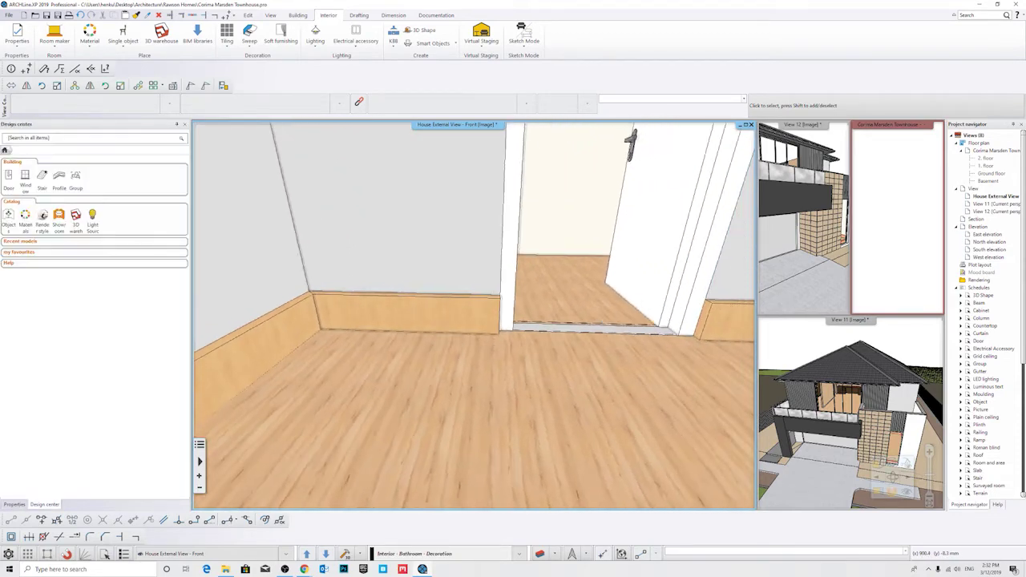
pyautogui.scroll(-3, 490, 352)
# Open the moulding's settings from the wall behind the armchair and change its material to Bright_white.
pyautogui.moveTo(490, 353); pyautogui.dragTo(683, 305, button='middle')
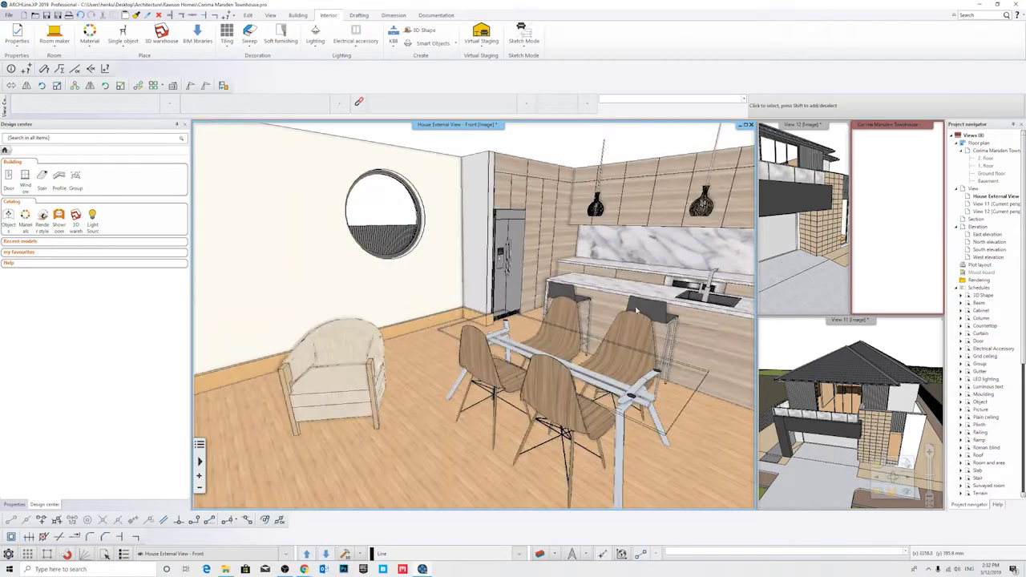
pyautogui.moveTo(462, 315); pyautogui.dragTo(376, 361, button='middle')
pyautogui.moveTo(352, 329); pyautogui.dragTo(483, 247, button='middle')
pyautogui.scroll(5, 464, 303)
pyautogui.click(482, 247)
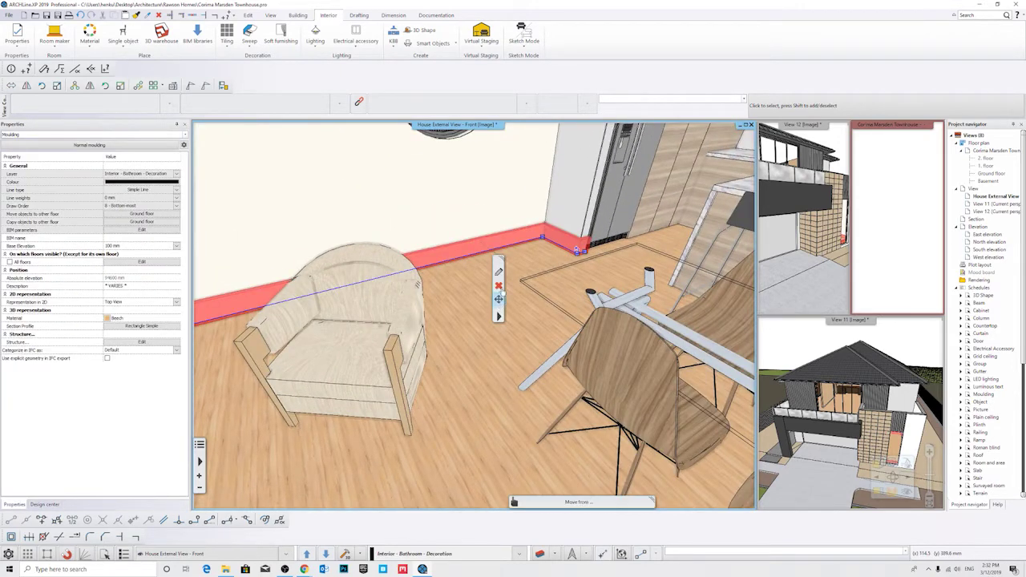
pyautogui.click(497, 272)
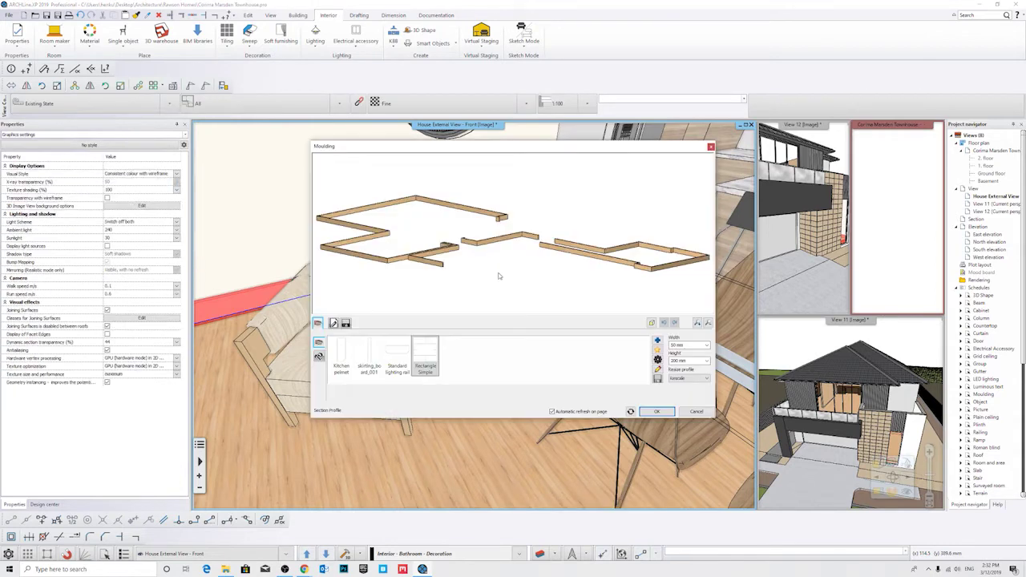
pyautogui.click(318, 356)
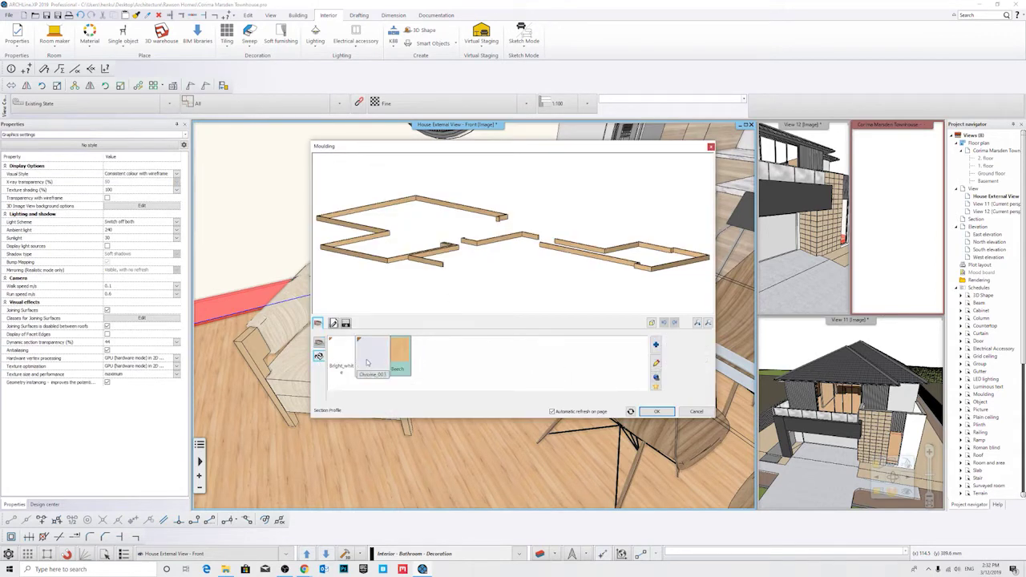
pyautogui.click(341, 352)
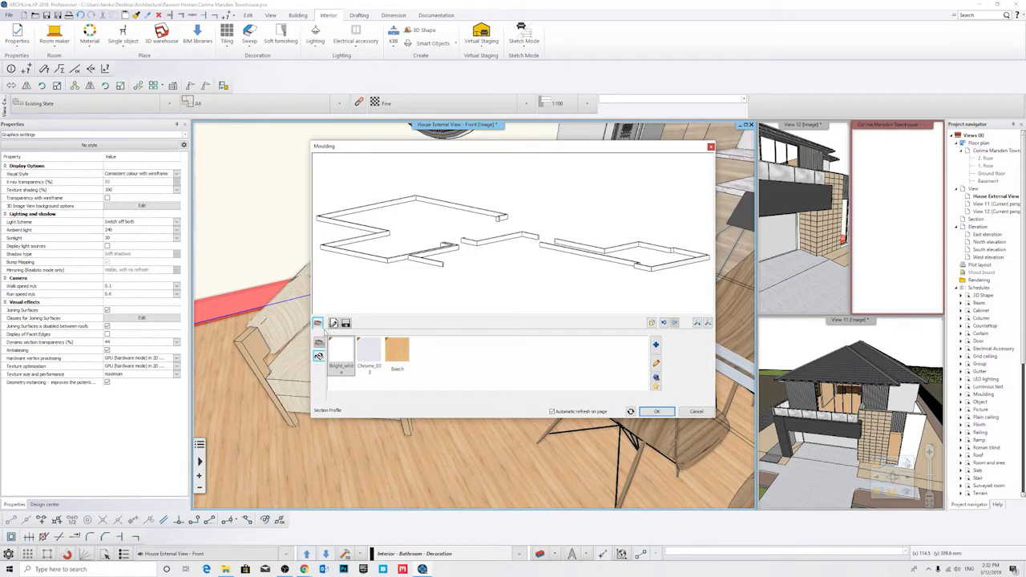
# Set the Rectangle Simple profile to 10 mm wide and 80 mm high, and apply the moulding settings.
pyautogui.click(318, 343)
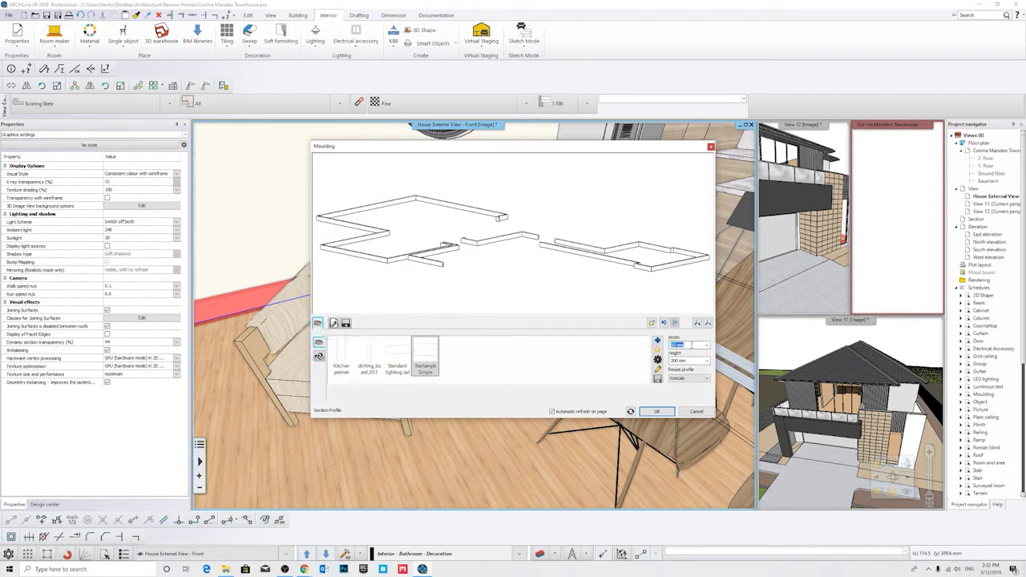
pyautogui.click(689, 360)
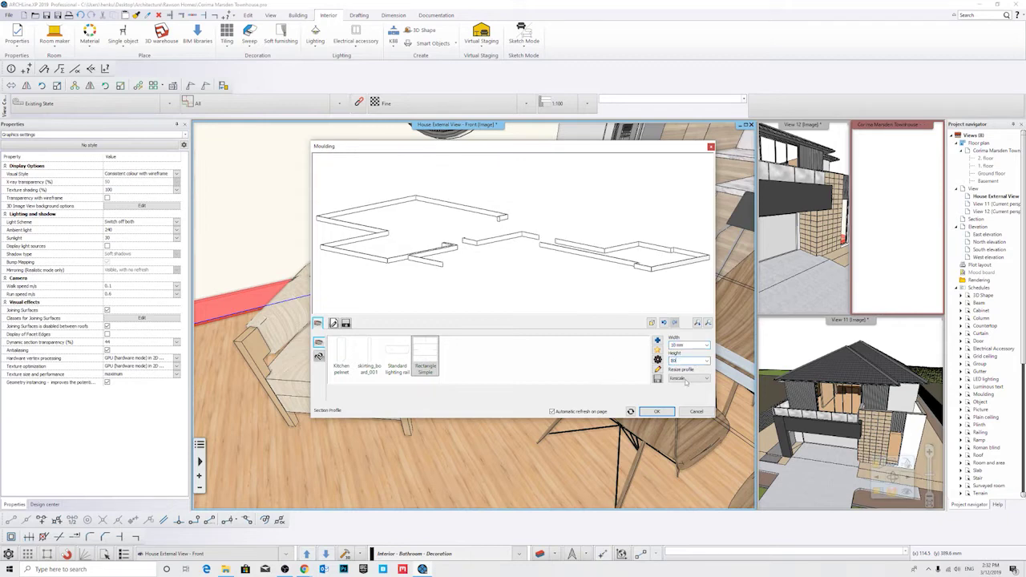
pyautogui.click(664, 413)
# Bring the ground floor plan into the main view window in place of the 3D view.
pyautogui.moveTo(620, 227); pyautogui.dragTo(530, 285, button='middle')
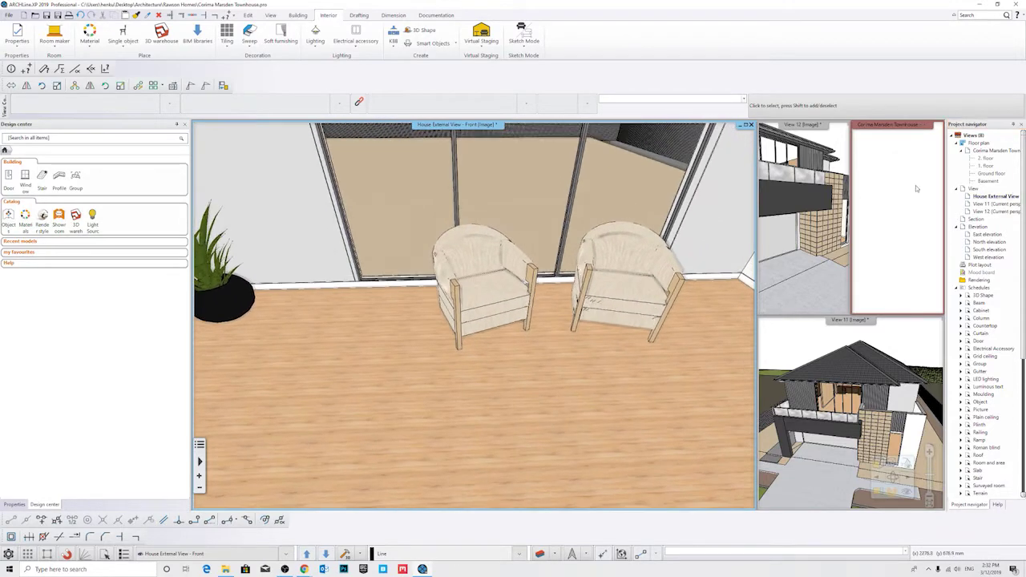
pyautogui.click(906, 154)
pyautogui.rightClick(880, 126)
pyautogui.moveTo(904, 125); pyautogui.dragTo(577, 239)
pyautogui.scroll(5, 567, 272)
pyautogui.scroll(8, 459, 313)
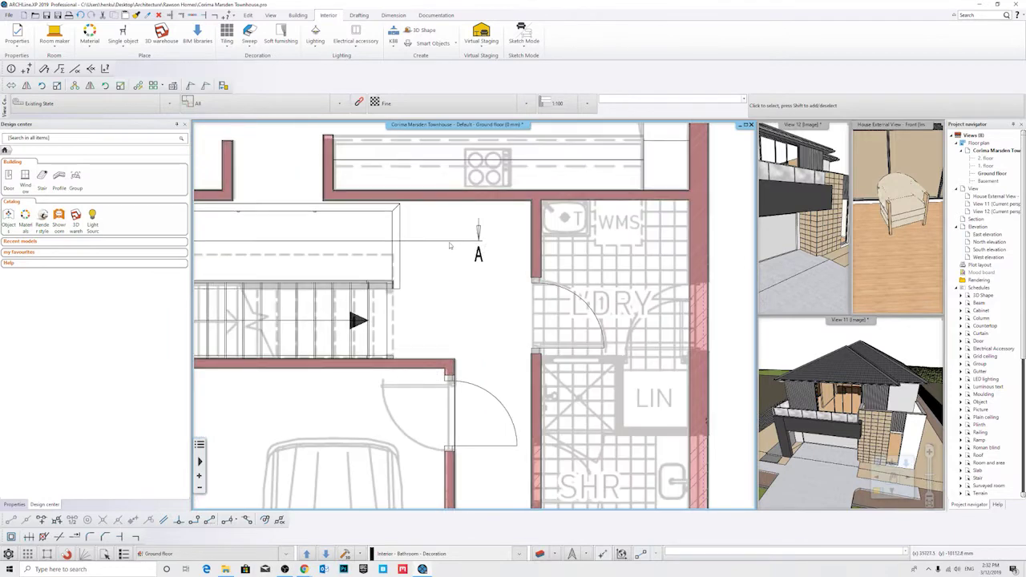
# Select the moulding in the floor plan and delete its segment along the glazed wall between the alfresco and family room.
pyautogui.click(436, 304)
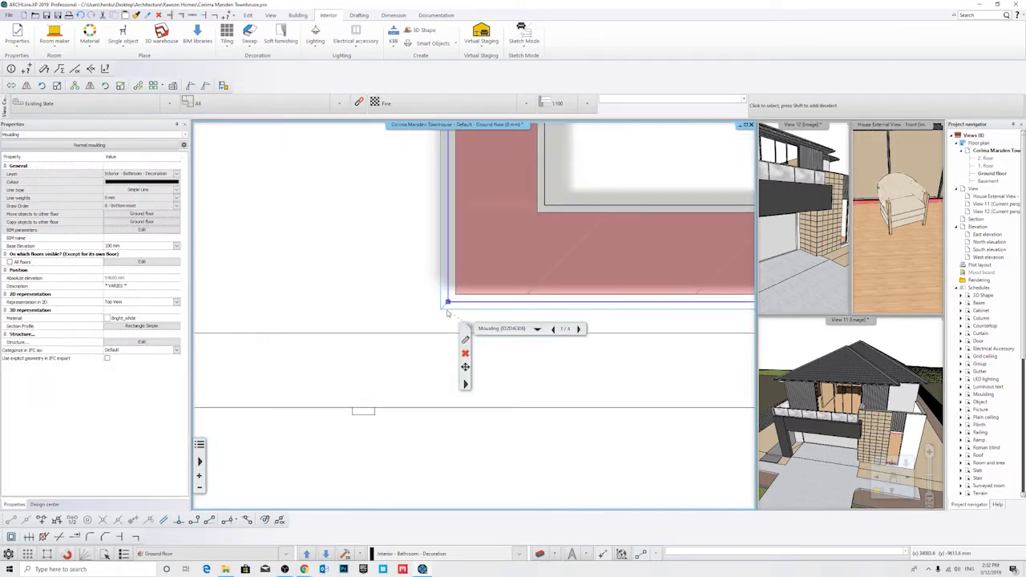
pyautogui.scroll(-6, 441, 304)
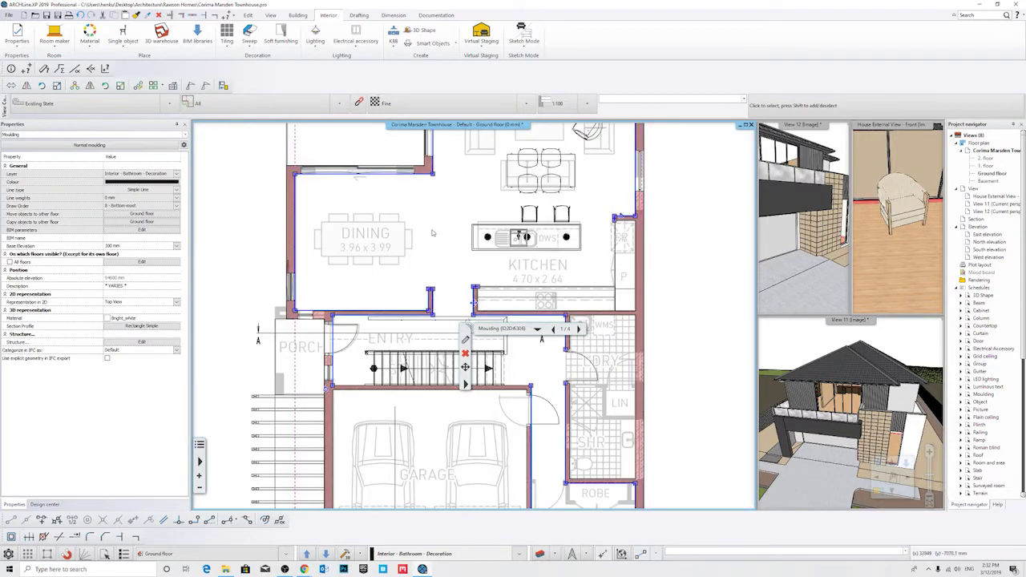
pyautogui.scroll(3, 427, 218)
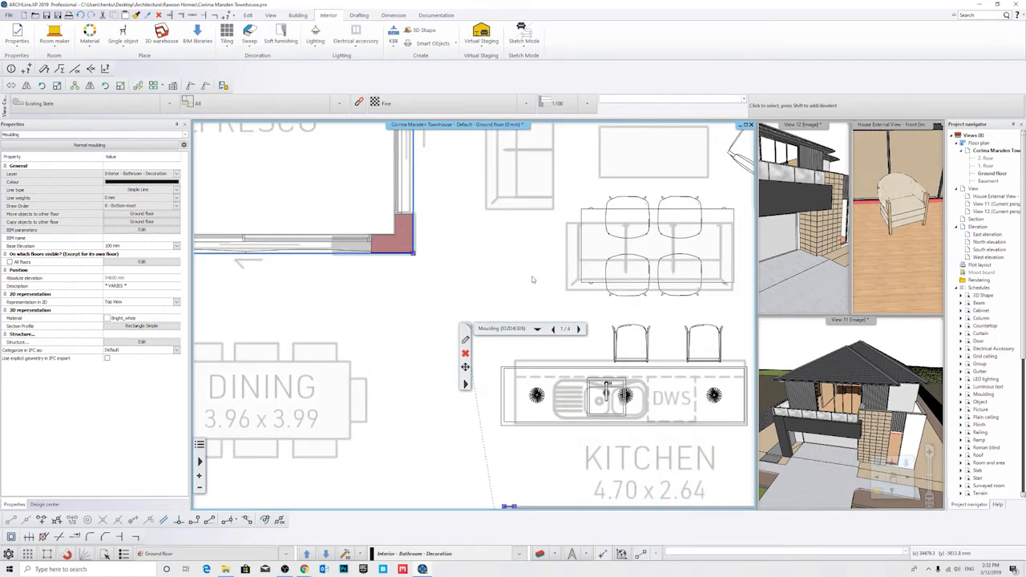
pyautogui.scroll(-4, 535, 290)
pyautogui.scroll(5, 513, 192)
pyautogui.moveTo(500, 222); pyautogui.dragTo(473, 277, button='middle')
pyautogui.moveTo(436, 345); pyautogui.dragTo(422, 319, button='middle')
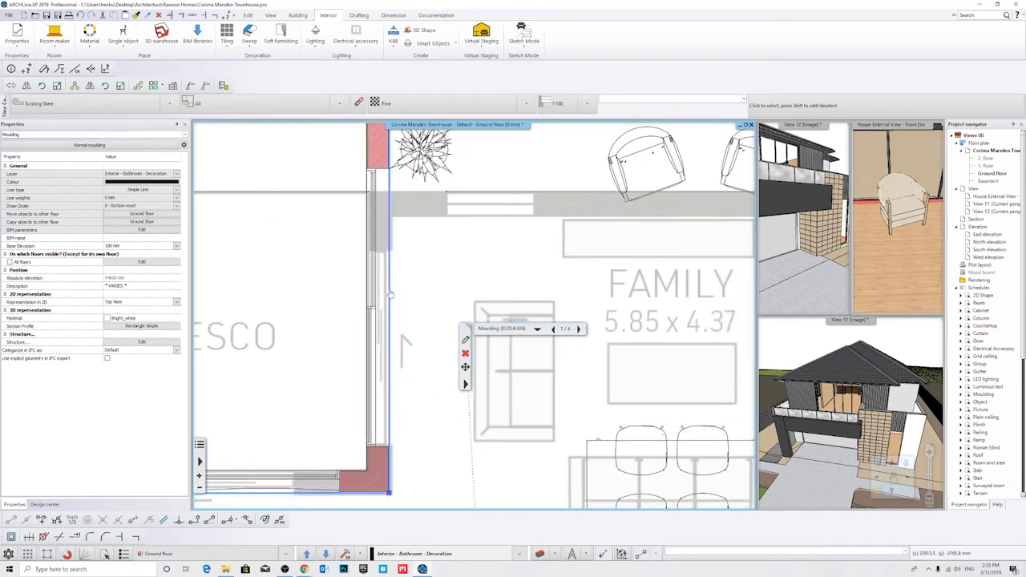
pyautogui.moveTo(391, 295)
pyautogui.click(421, 341)
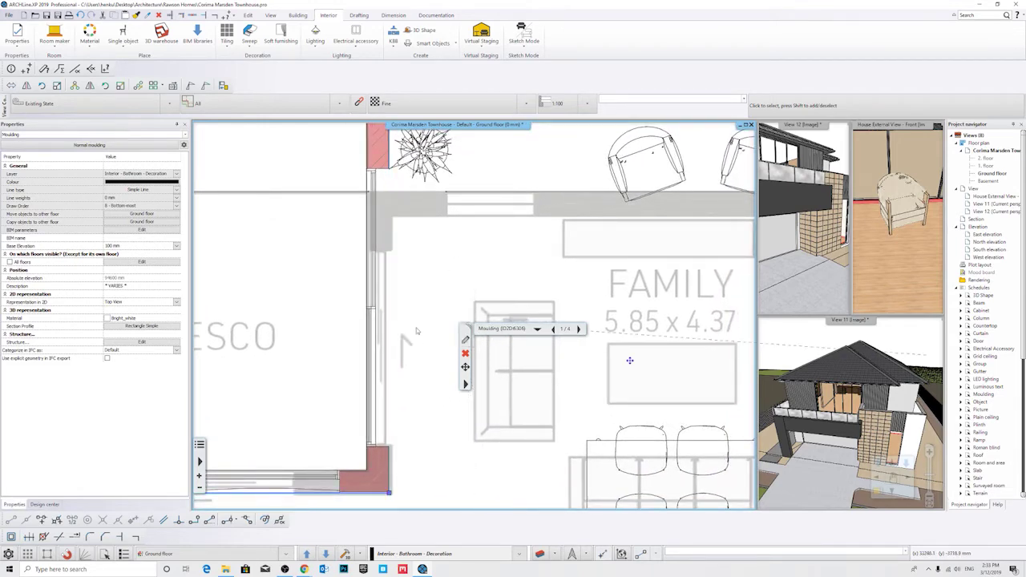
# Append a line to the moulding from the corner behind the potted plant along the short wall to its end at the glazing.
pyautogui.moveTo(446, 186); pyautogui.dragTo(459, 325, button='middle')
pyautogui.scroll(4, 460, 324)
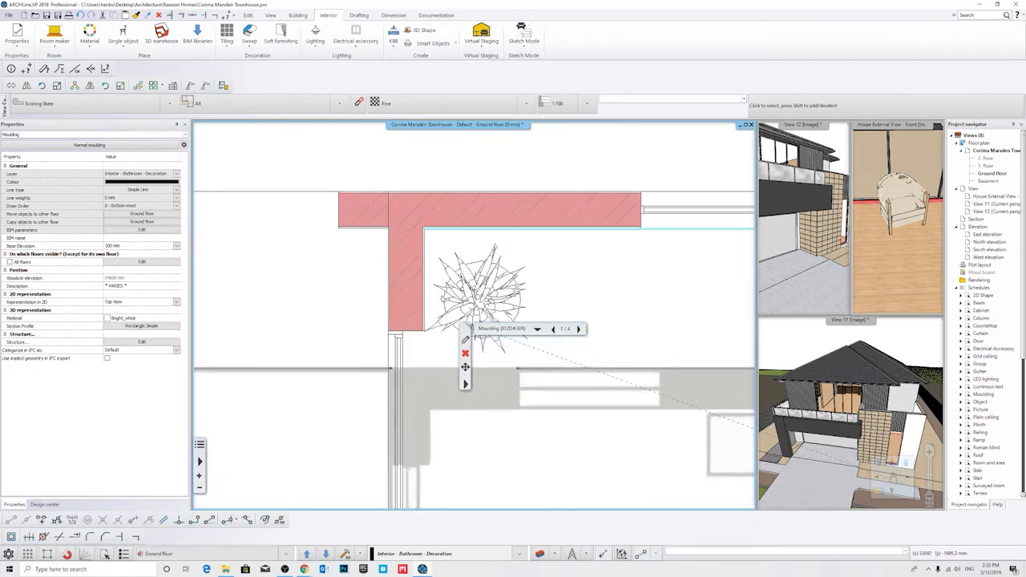
pyautogui.scroll(2, 497, 280)
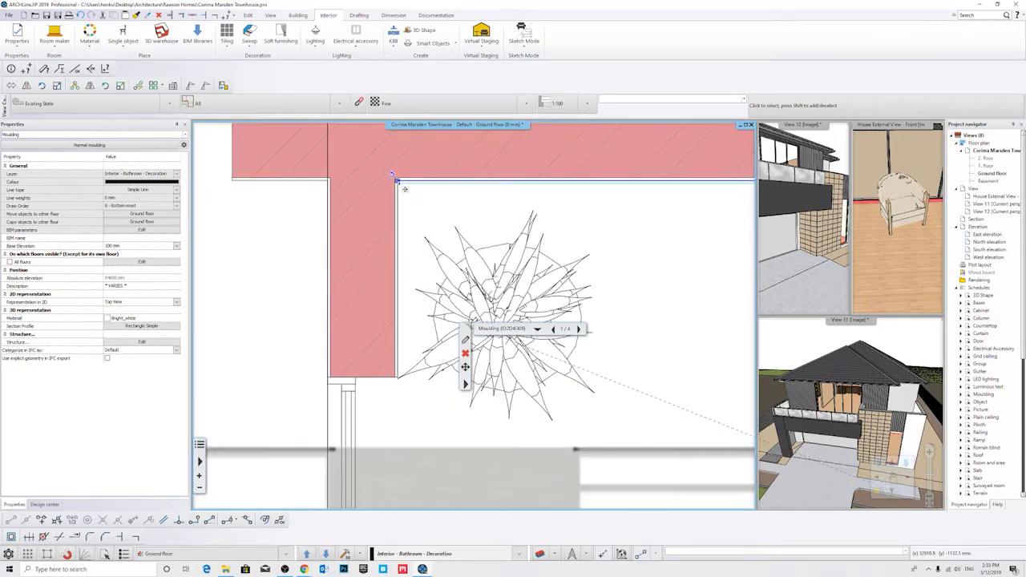
pyautogui.click(396, 182)
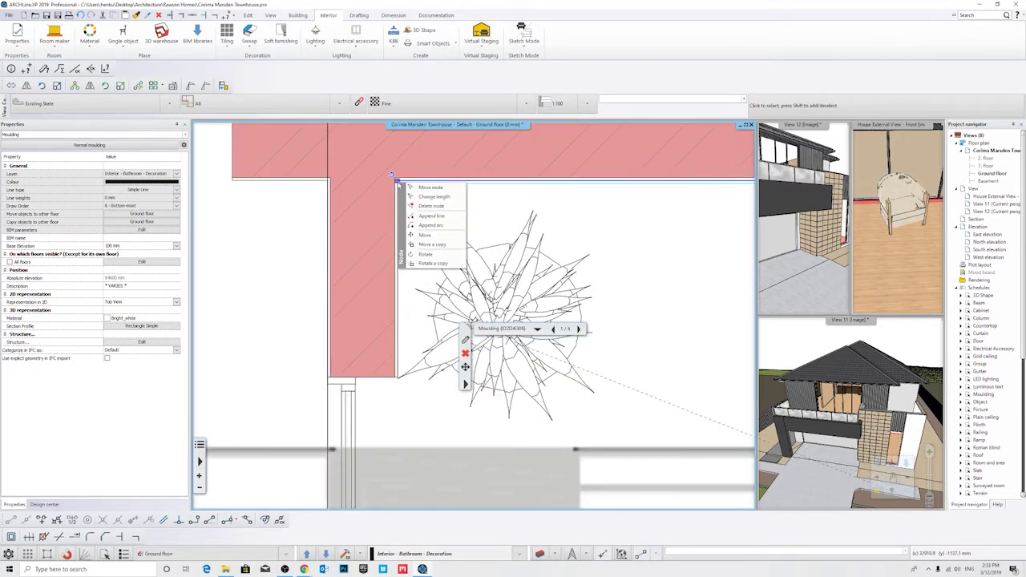
pyautogui.click(444, 216)
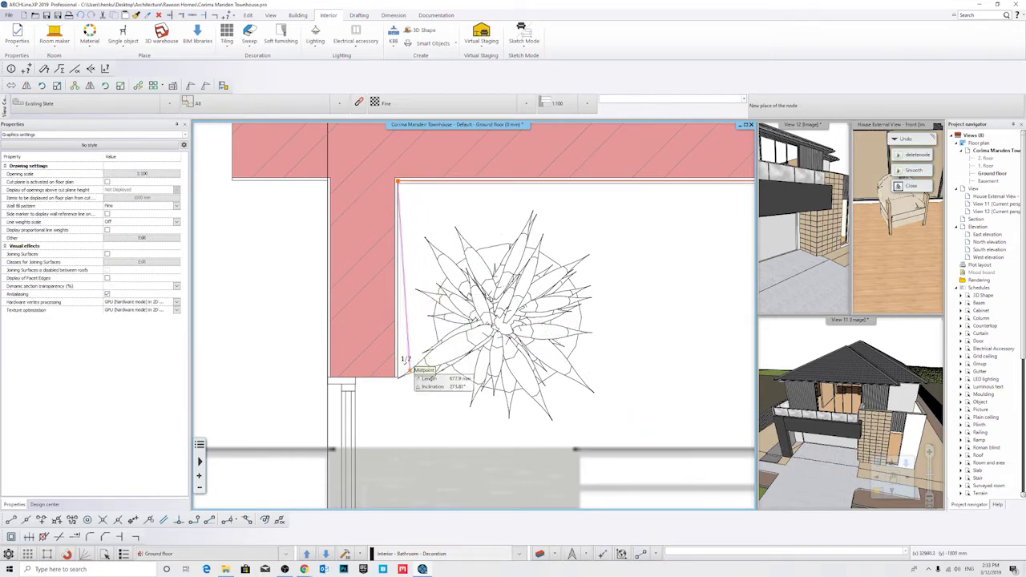
pyautogui.scroll(2, 405, 374)
pyautogui.scroll(5, 465, 316)
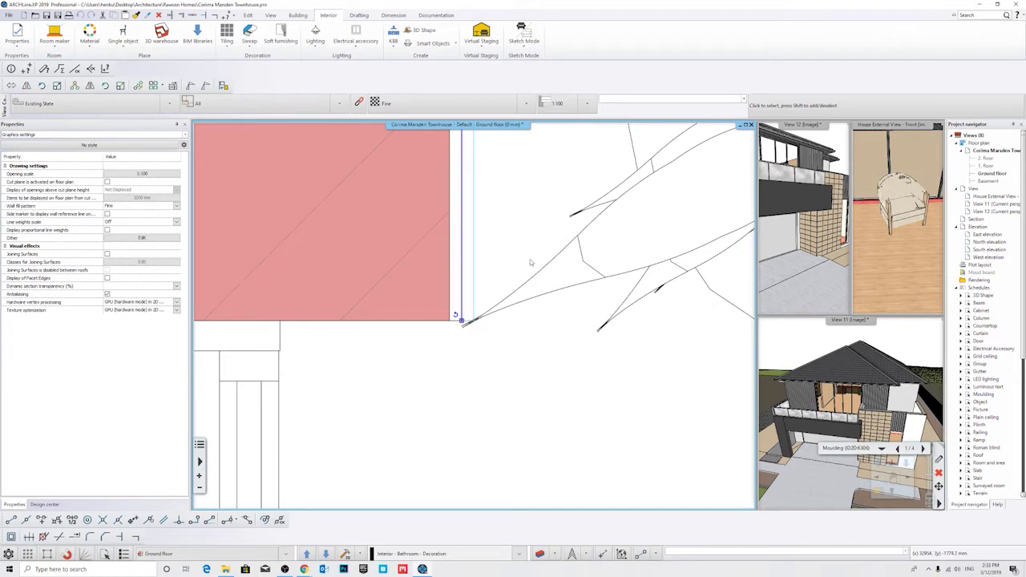
pyautogui.click(461, 321)
# Append a line to the moulding from the alfresco wall's outer corner near the dining area along its short side to the wall end.
pyautogui.scroll(-4, 461, 321)
pyautogui.moveTo(466, 424); pyautogui.dragTo(501, 294, button='middle')
pyautogui.scroll(4, 435, 206)
pyautogui.scroll(5, 497, 288)
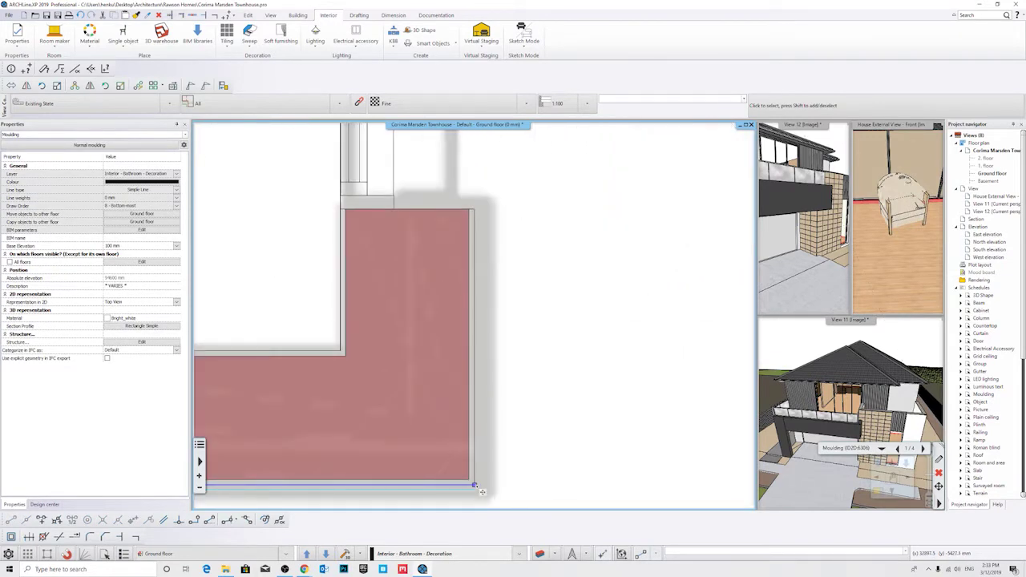
pyautogui.moveTo(482, 491)
pyautogui.click(512, 433)
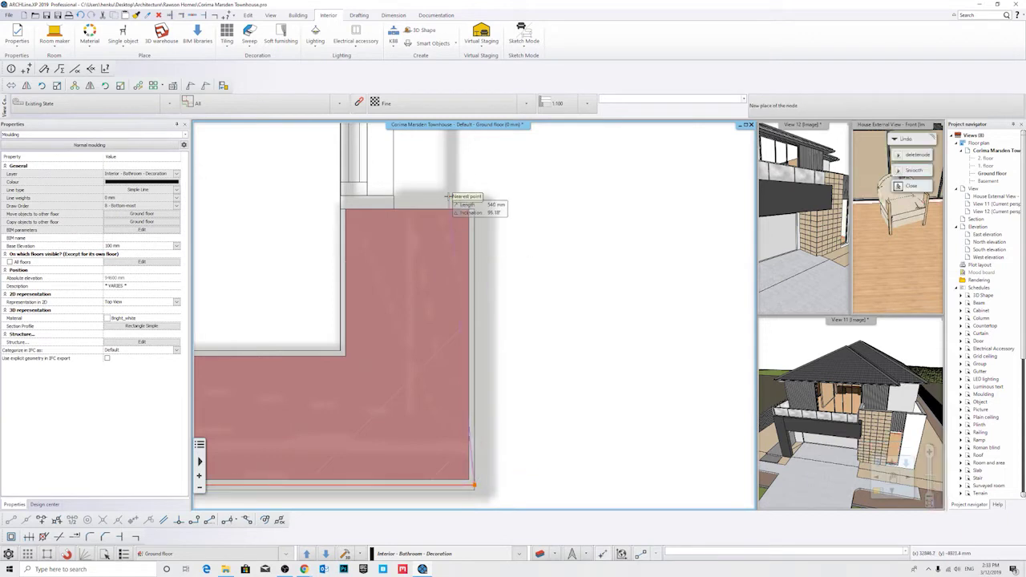
pyautogui.click(473, 204)
# Append another line to that moulding, across the end face of the wall up to the glazing frame.
pyautogui.moveTo(384, 149); pyautogui.dragTo(380, 267, button='middle')
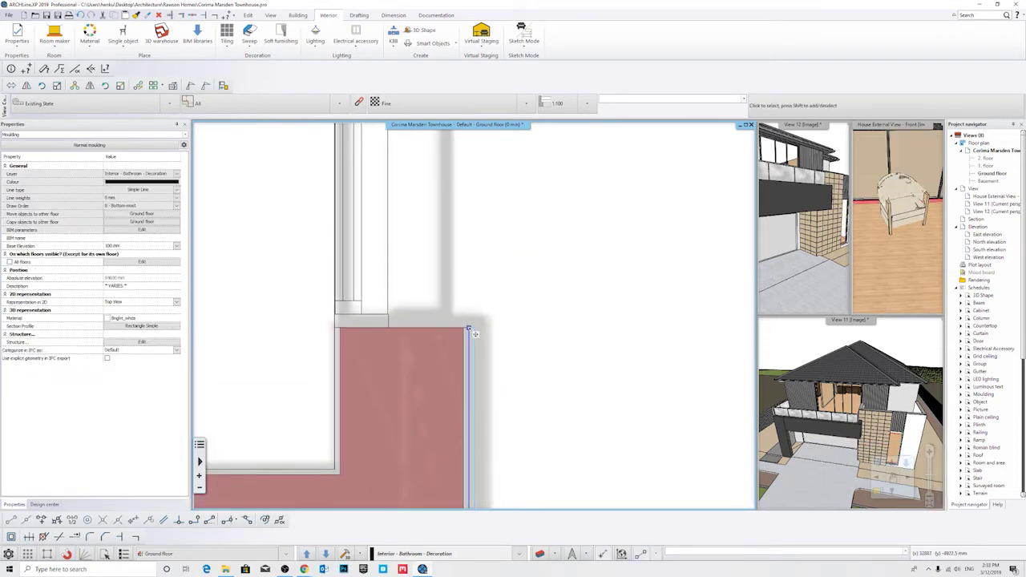
pyautogui.moveTo(471, 332)
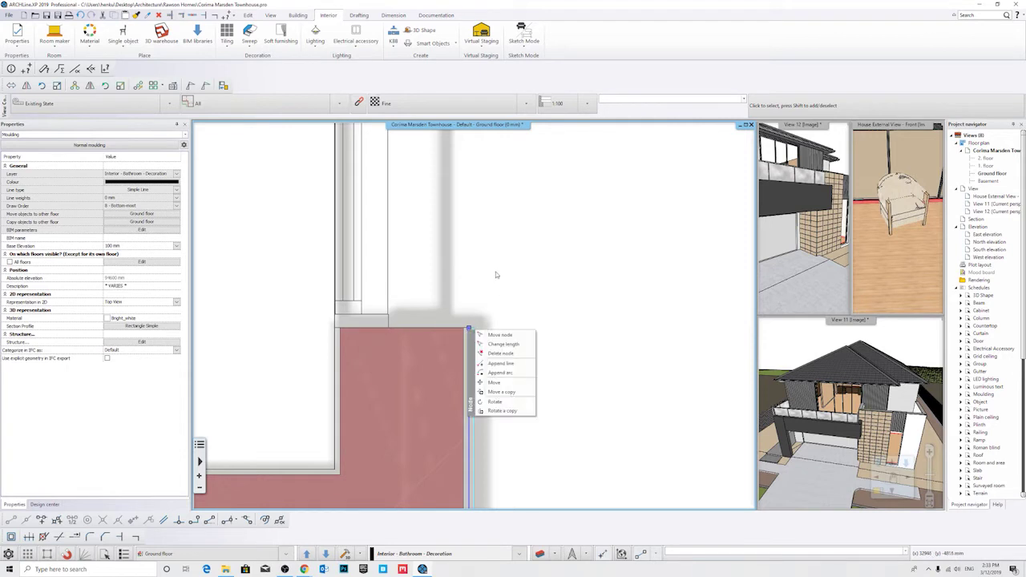
pyautogui.click(501, 363)
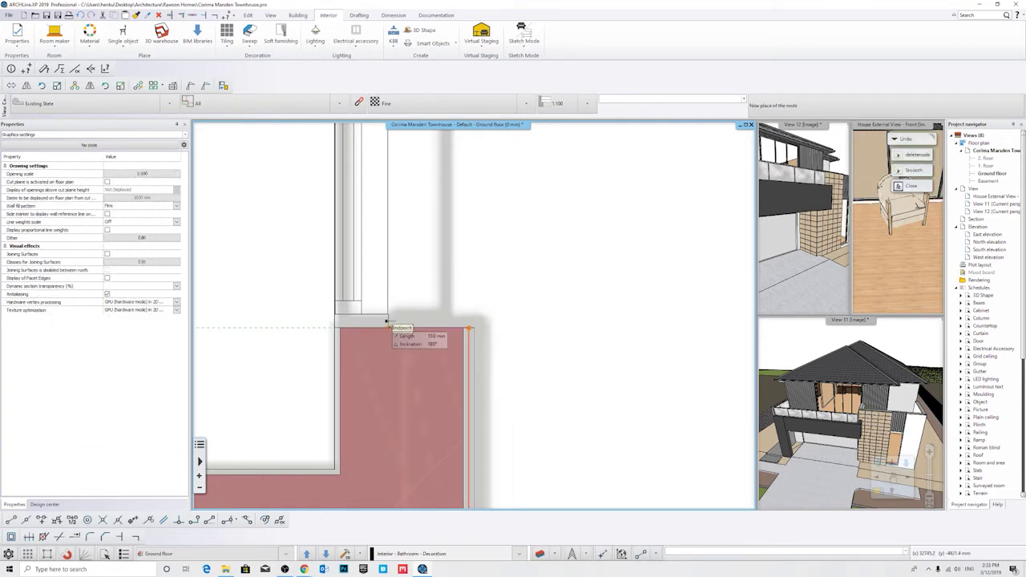
pyautogui.click(385, 324)
pyautogui.scroll(3, 578, 210)
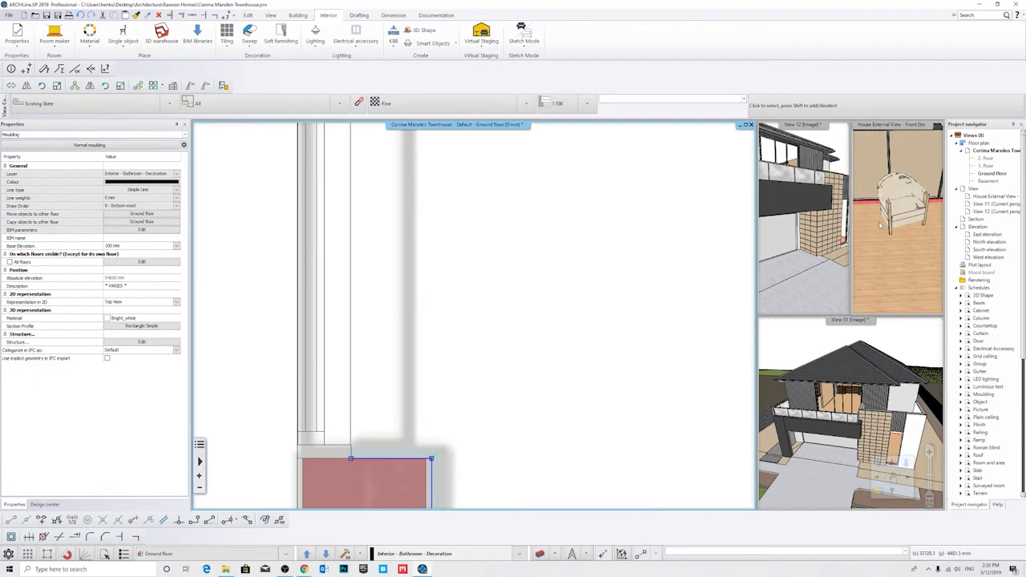
# Close View 12 and bring the House External View into the main view window.
pyautogui.moveTo(881, 224); pyautogui.dragTo(924, 224, button='middle')
pyautogui.scroll(2, 880, 179)
pyautogui.moveTo(880, 179); pyautogui.dragTo(894, 169, button='middle')
pyautogui.scroll(1, 891, 204)
pyautogui.moveTo(891, 204); pyautogui.dragTo(846, 131, button='middle')
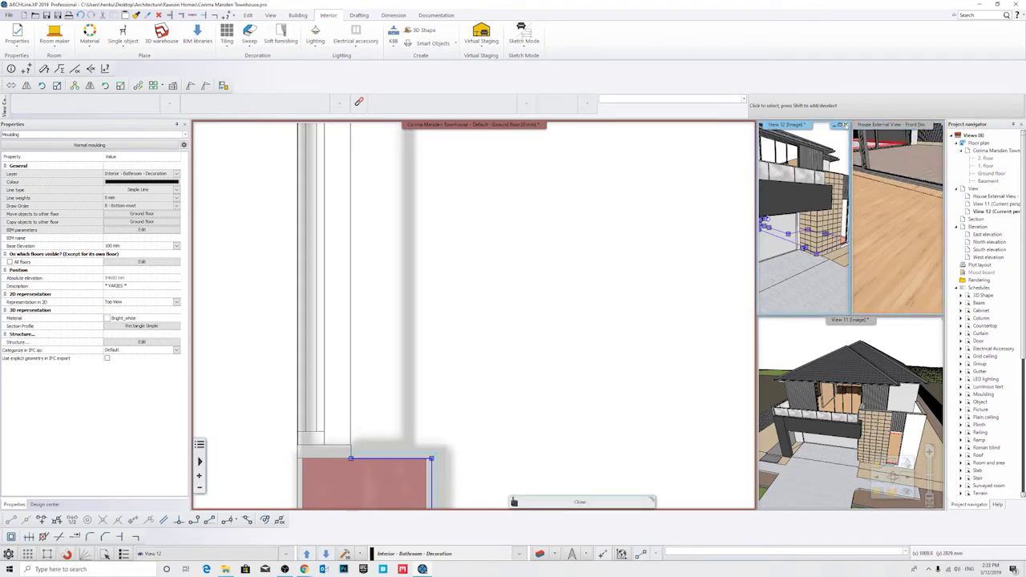
pyautogui.click(844, 125)
pyautogui.doubleClick(879, 126)
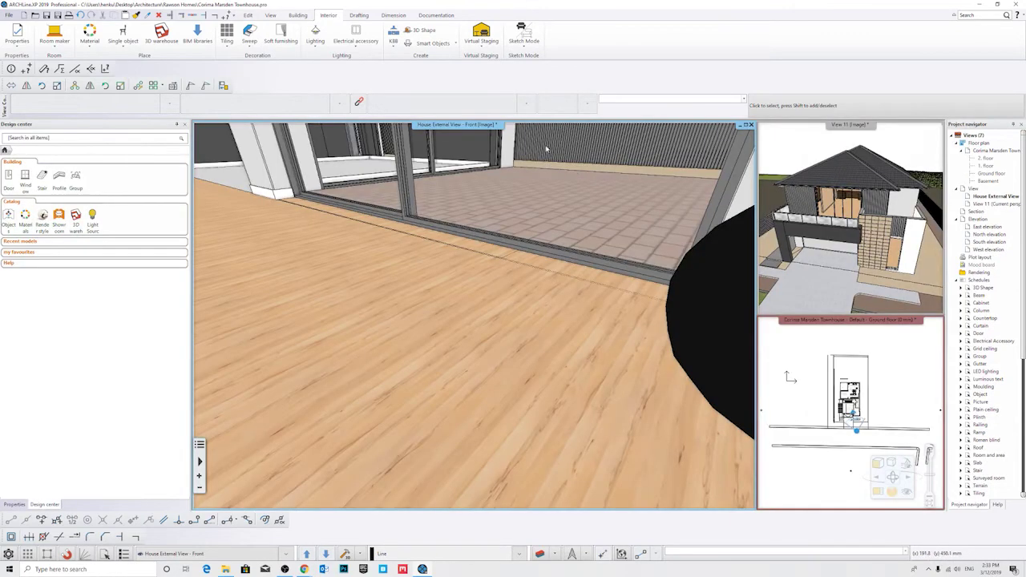
# Examine in 3D how the skirting wraps around the wall ends beside the glazed alfresco opening.
pyautogui.moveTo(264, 162); pyautogui.dragTo(363, 186, button='middle')
pyautogui.moveTo(363, 186); pyautogui.dragTo(295, 90, button='right')
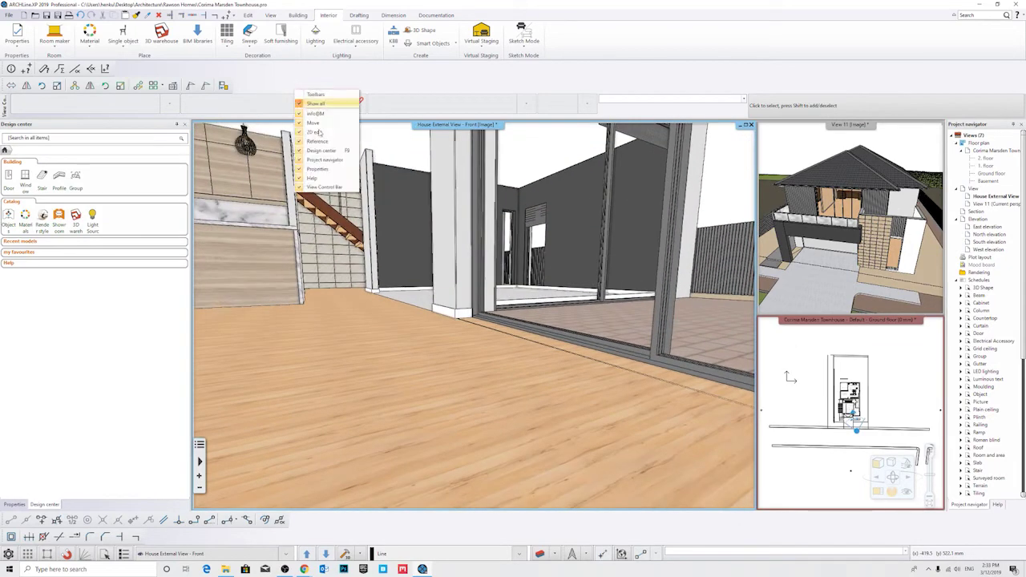
pyautogui.click(495, 349)
pyautogui.moveTo(471, 328); pyautogui.dragTo(327, 315, button='right')
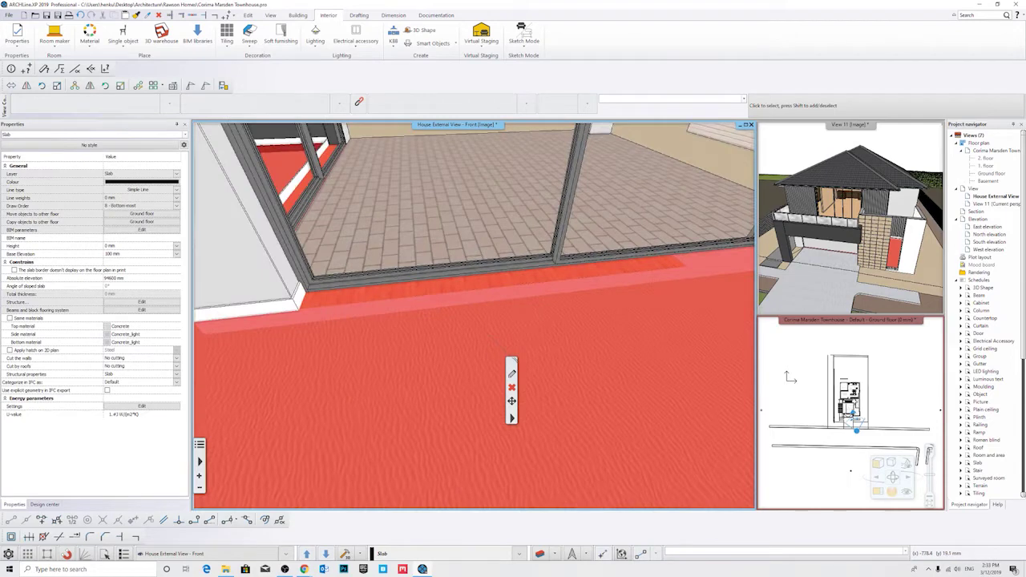
pyautogui.moveTo(328, 316); pyautogui.dragTo(533, 316, button='middle')
pyautogui.press('Escape')
pyautogui.moveTo(433, 308); pyautogui.dragTo(475, 285, button='right')
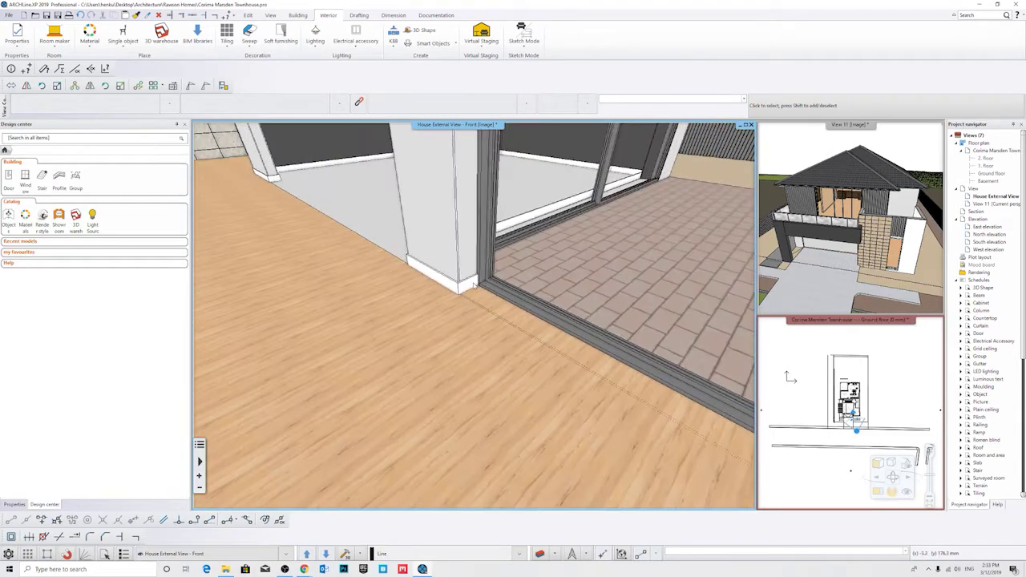
pyautogui.click(473, 285)
pyautogui.press('Escape')
# Bring the ground floor plan into the main view window in place of the 3D view.
pyautogui.click(902, 370)
pyautogui.rightClick(829, 322)
pyautogui.click(862, 330)
pyautogui.scroll(8, 635, 348)
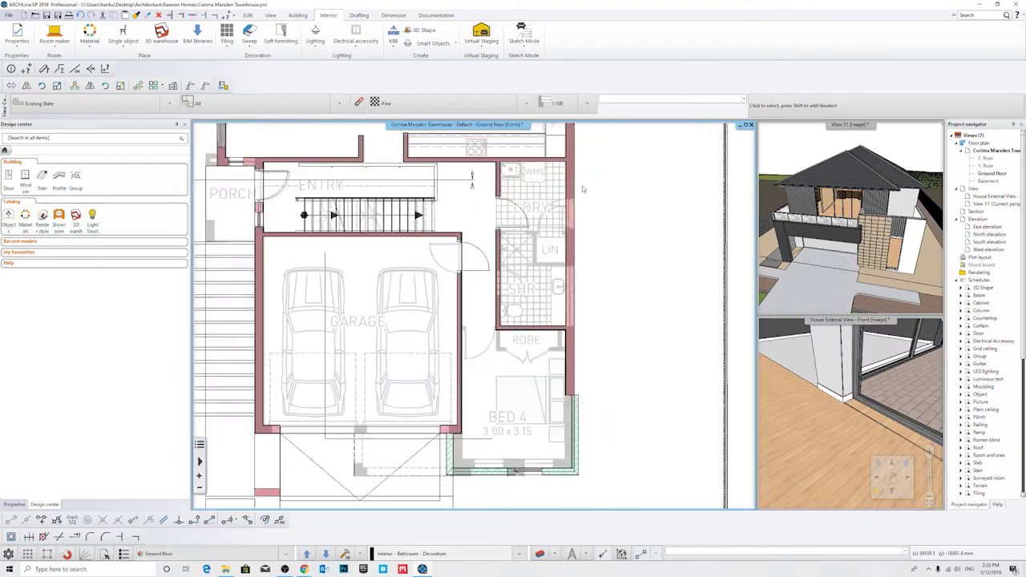
# Append a line to the moulding across the end face of the wall beside the potted plant, ending at the glazing frame.
pyautogui.scroll(-2, 636, 348)
pyautogui.moveTo(465, 172); pyautogui.dragTo(509, 341, button='middle')
pyautogui.scroll(5, 483, 279)
pyautogui.scroll(3, 432, 309)
pyautogui.scroll(2, 438, 282)
pyautogui.click(474, 272)
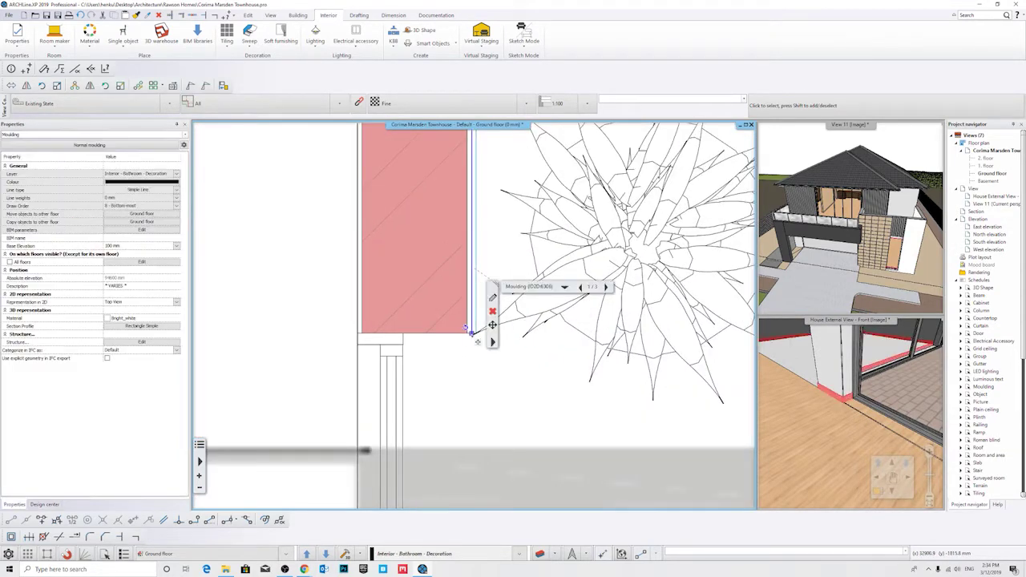
pyautogui.click(516, 370)
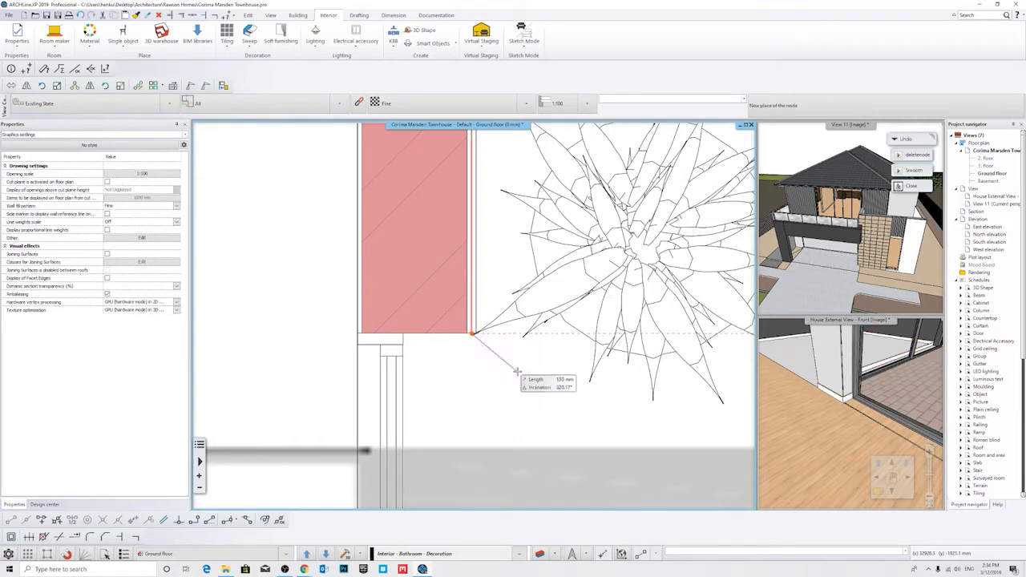
pyautogui.click(402, 329)
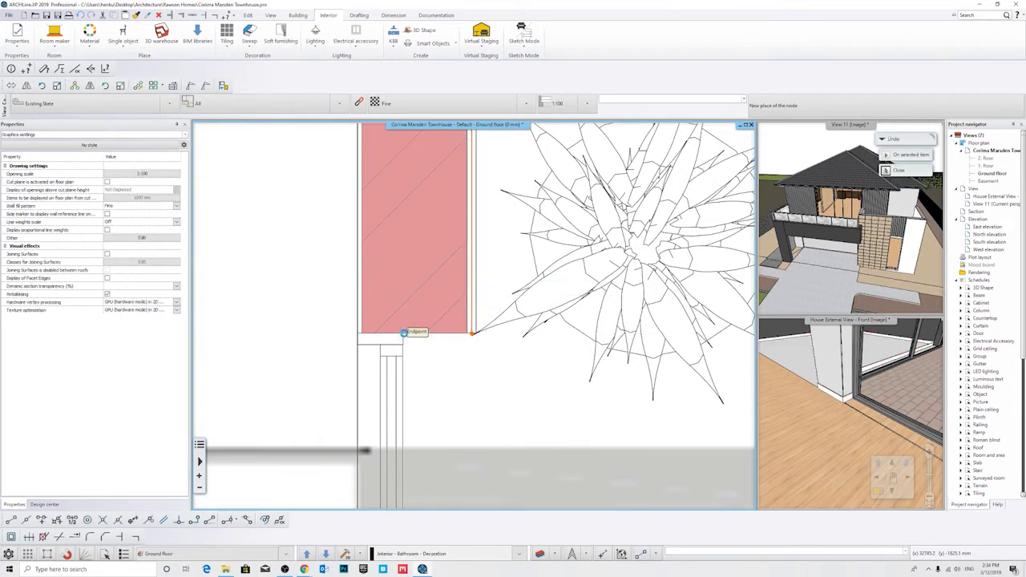
pyautogui.press('Return')
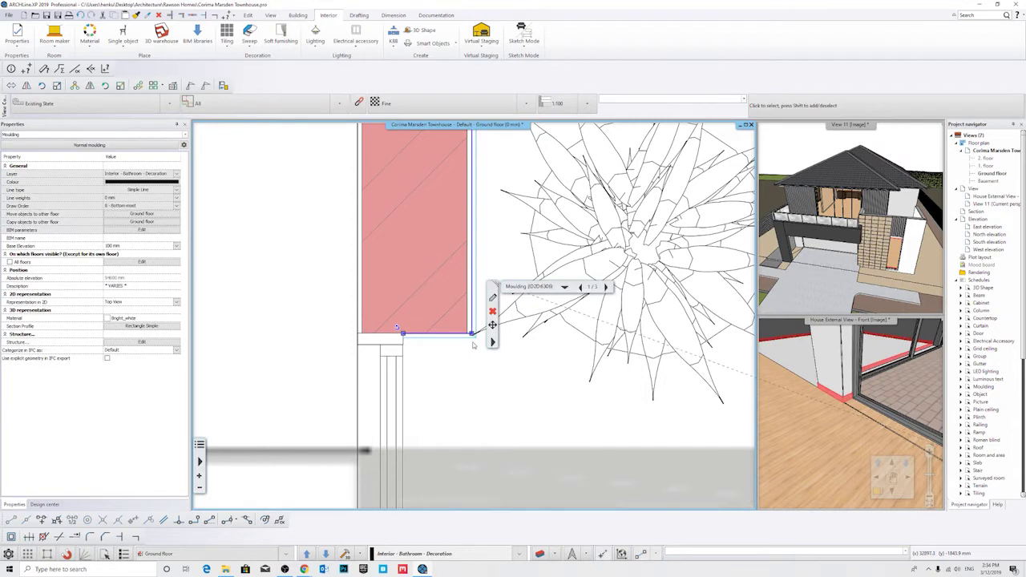
# Insert moulding nodes at both ends of the glazing behind the two armchairs and delete the part between them.
pyautogui.scroll(-6, 462, 347)
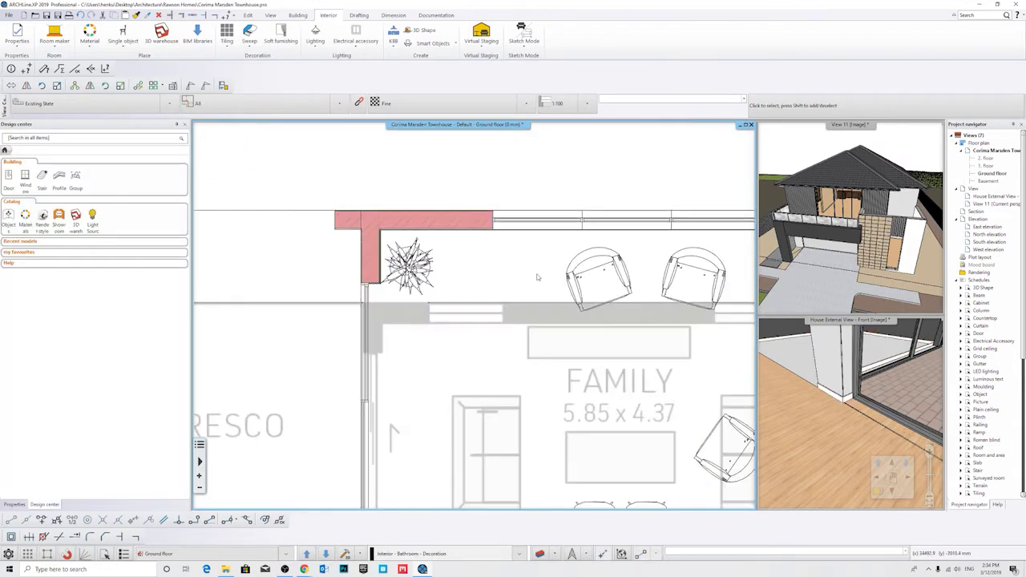
pyautogui.scroll(8, 543, 297)
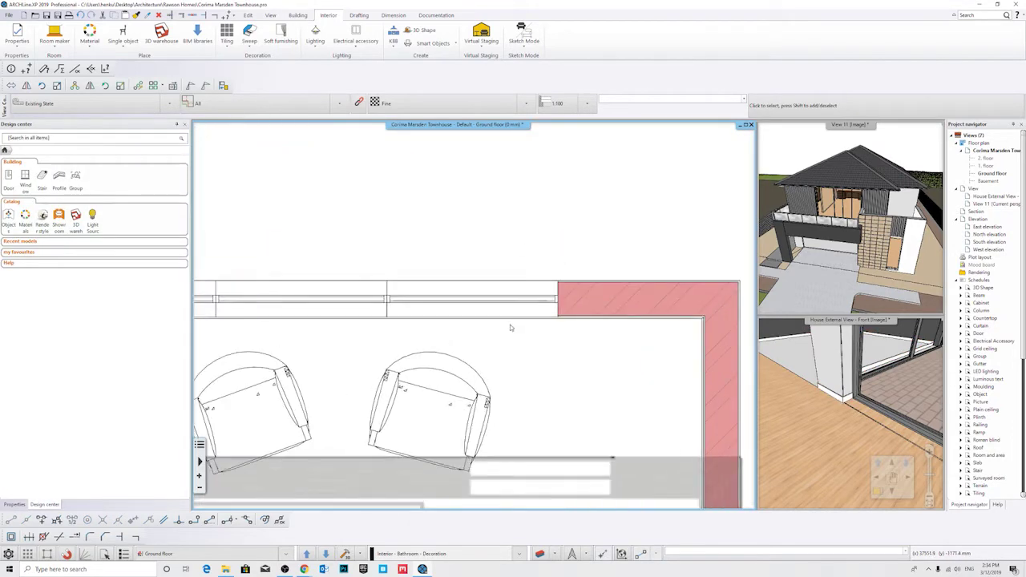
pyautogui.click(560, 298)
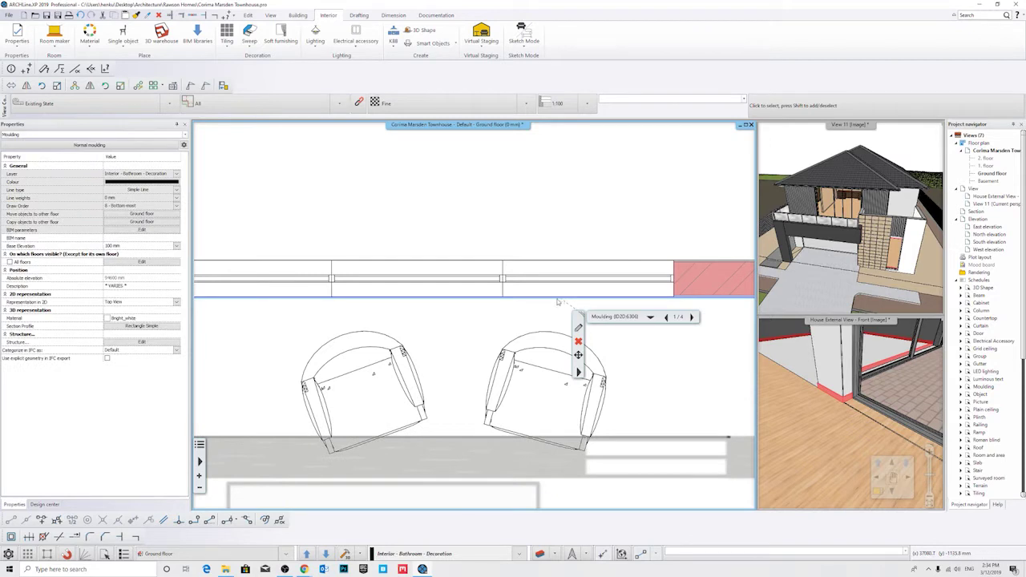
pyautogui.rightClick(539, 301)
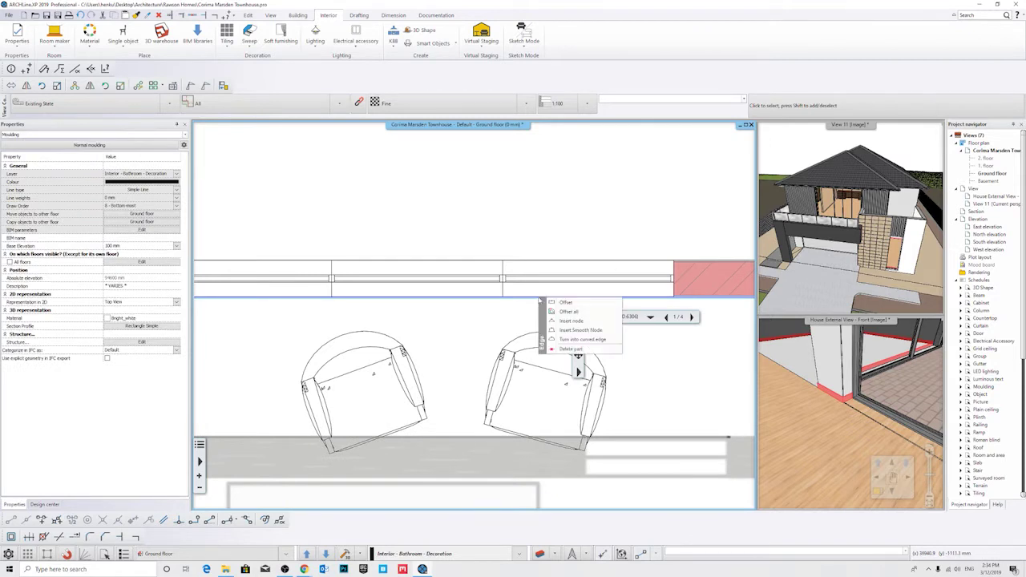
pyautogui.click(574, 323)
pyautogui.moveTo(382, 299); pyautogui.dragTo(697, 298, button='middle')
pyautogui.click(479, 296)
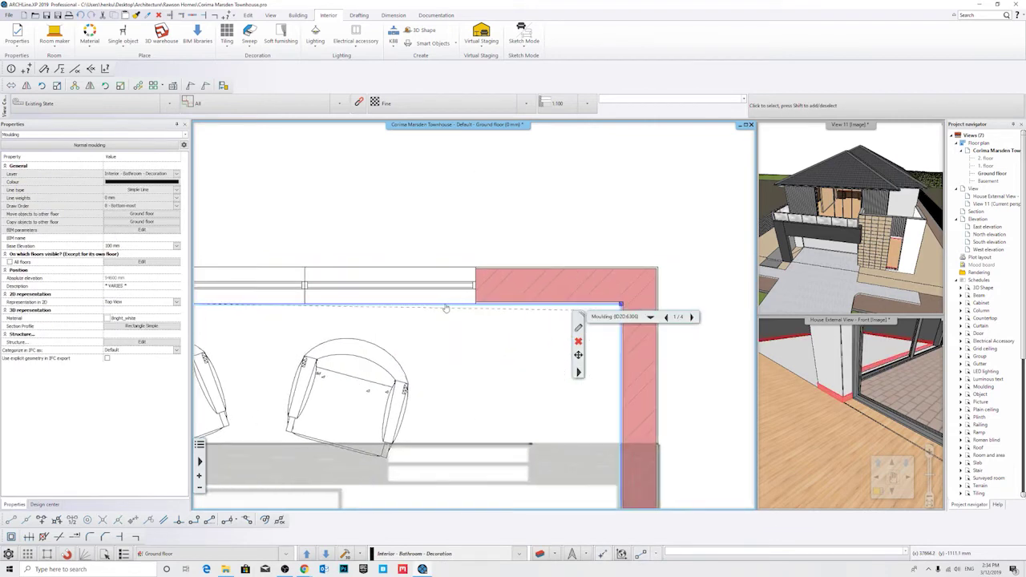
pyautogui.click(479, 328)
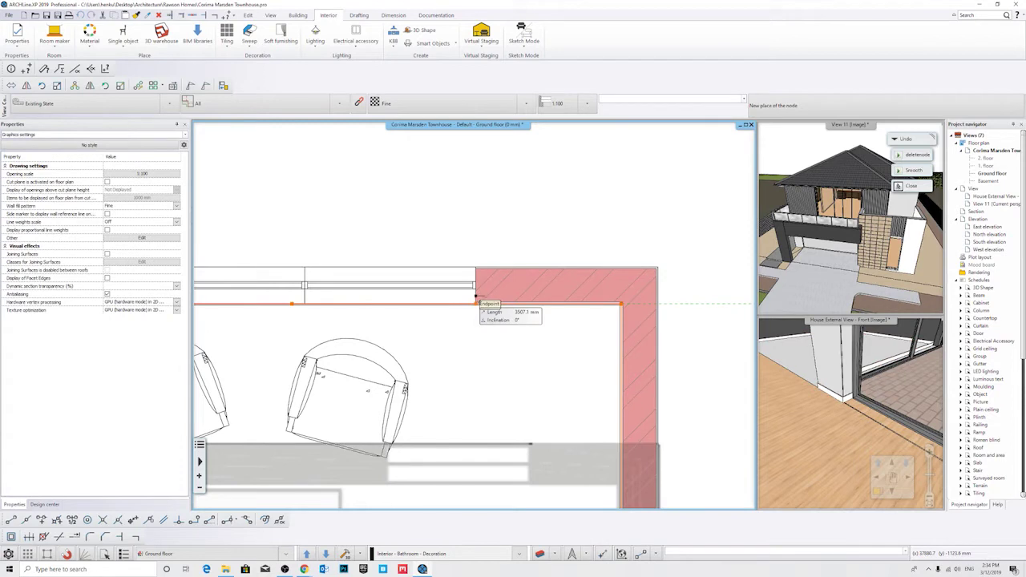
pyautogui.click(479, 305)
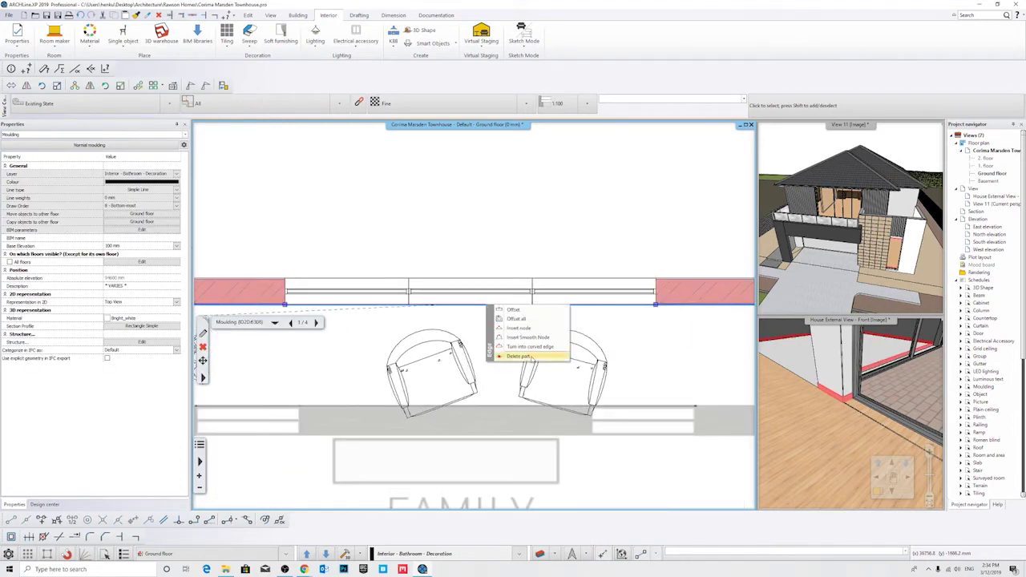
# Enlarge the House External View and examine the skirting on either side of the glazing behind the armchairs.
pyautogui.rightClick(842, 325)
pyautogui.click(876, 330)
pyautogui.moveTo(582, 320); pyautogui.dragTo(668, 463, button='middle')
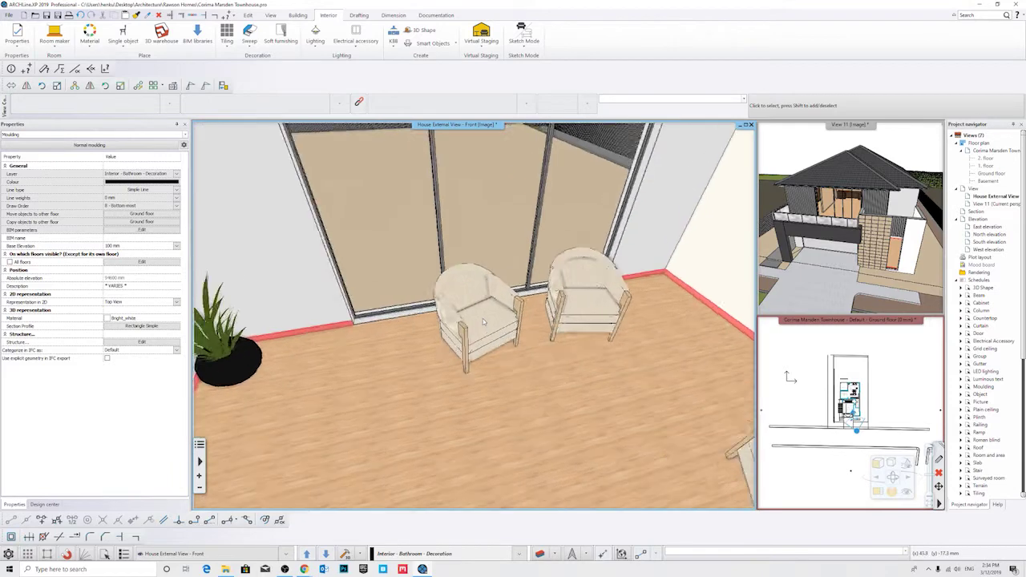
pyautogui.moveTo(398, 331); pyautogui.dragTo(555, 391, button='middle')
pyautogui.press('Escape')
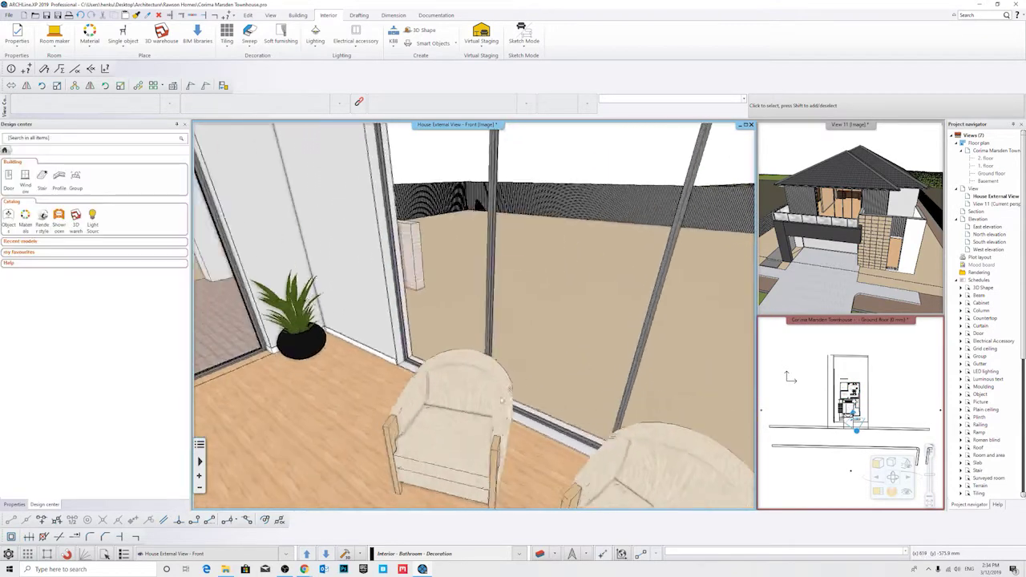
# Return the ground floor plan to the main view window, focused on the glazed opening between the alfresco and dining area.
pyautogui.click(822, 320)
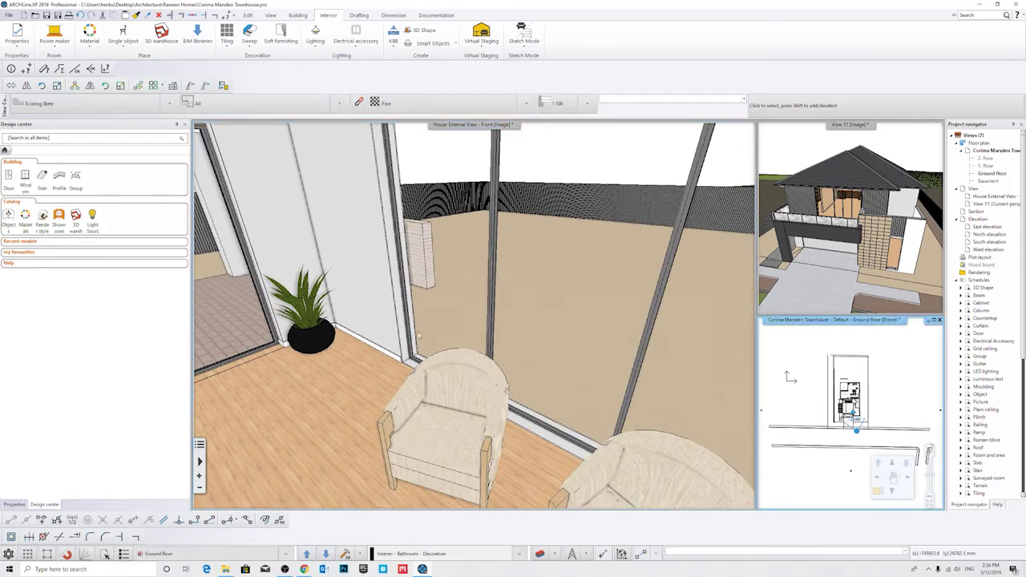
pyautogui.click(804, 324)
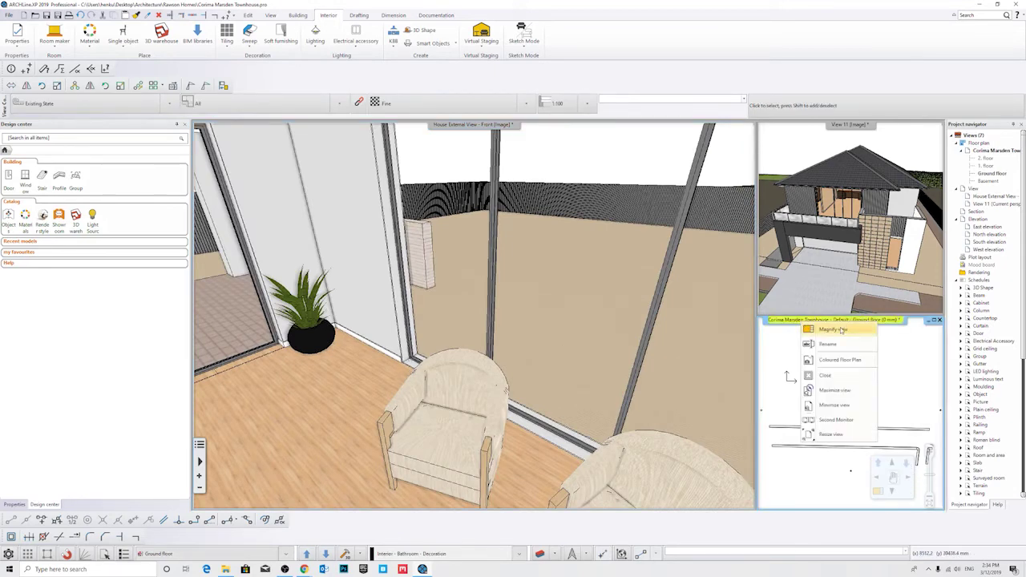
pyautogui.click(834, 329)
pyautogui.scroll(8, 510, 333)
pyautogui.moveTo(465, 227); pyautogui.dragTo(511, 436, button='middle')
pyautogui.scroll(1, 377, 221)
pyautogui.moveTo(377, 222); pyautogui.dragTo(576, 313, button='middle')
pyautogui.scroll(3, 396, 283)
pyautogui.moveTo(548, 281); pyautogui.dragTo(468, 299, button='middle')
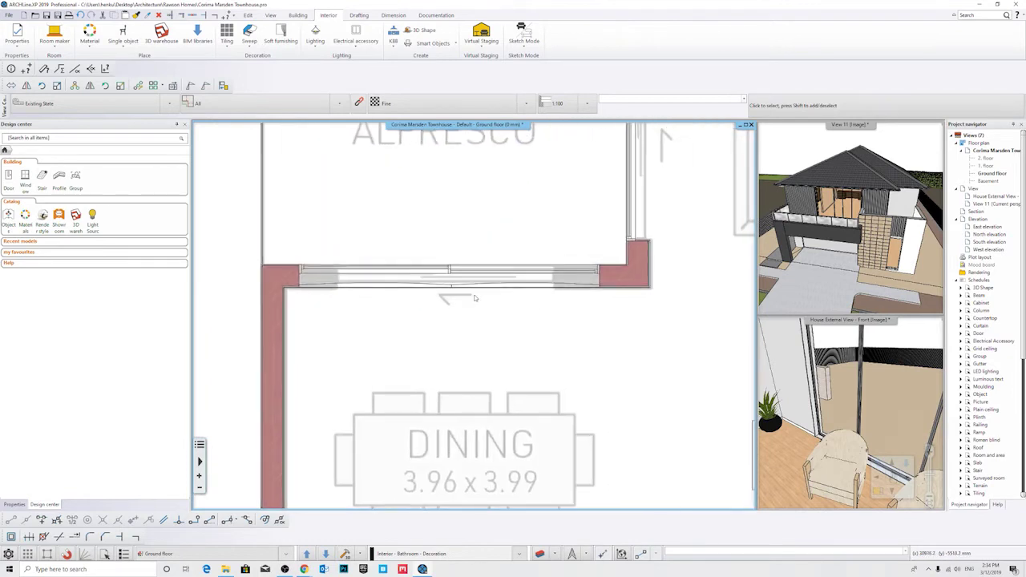
# Delete the moulding part that crosses the glazed opening between the alfresco and dining area.
pyautogui.click(513, 288)
pyautogui.moveTo(565, 290)
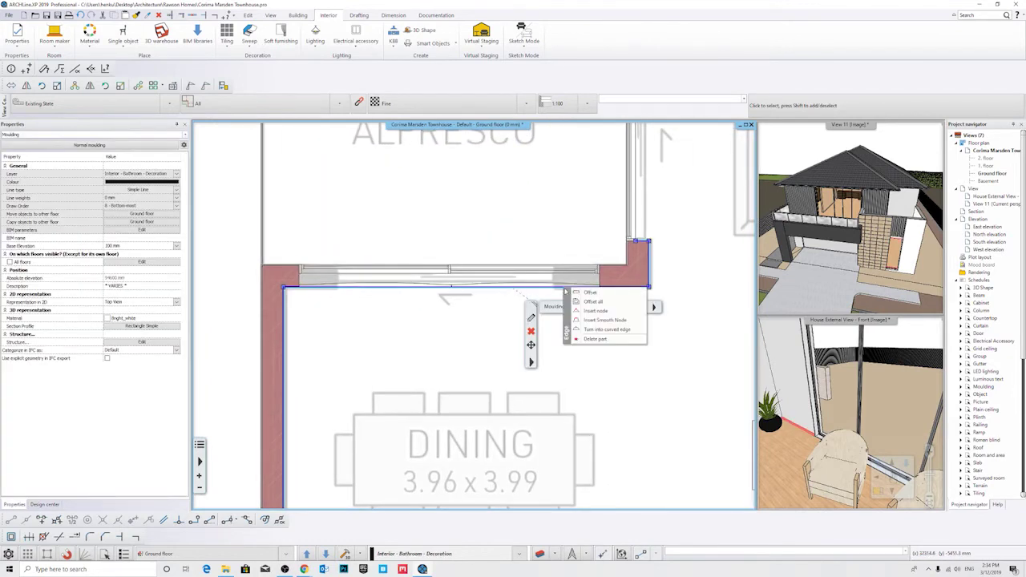
pyautogui.scroll(3, 301, 290)
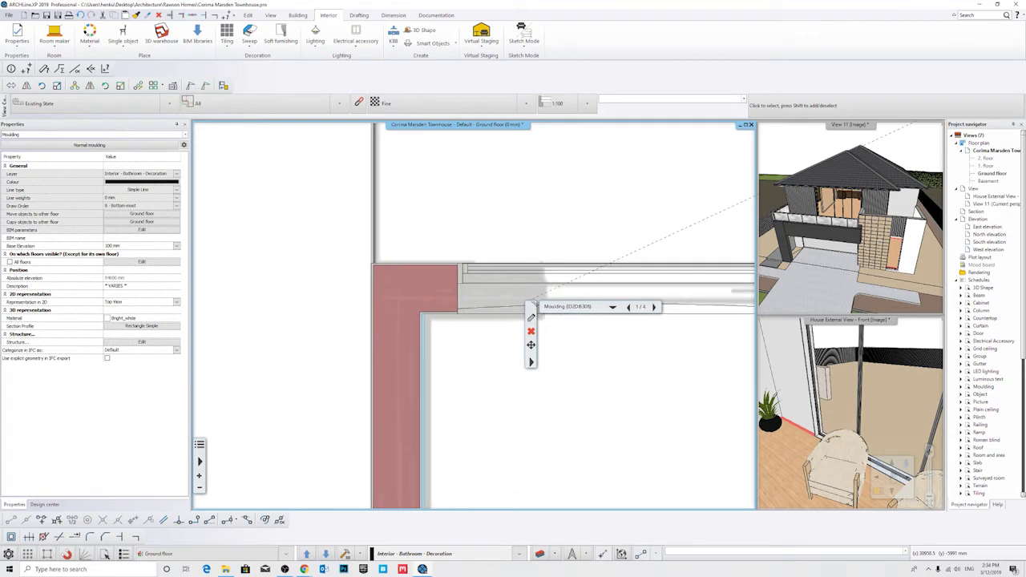
# Append moulding lines along the short wall at the left end of the alfresco–dining opening and around its reveal to the glazing frame.
pyautogui.moveTo(447, 314); pyautogui.dragTo(351, 315, button='middle')
pyautogui.moveTo(349, 315)
pyautogui.click(406, 366)
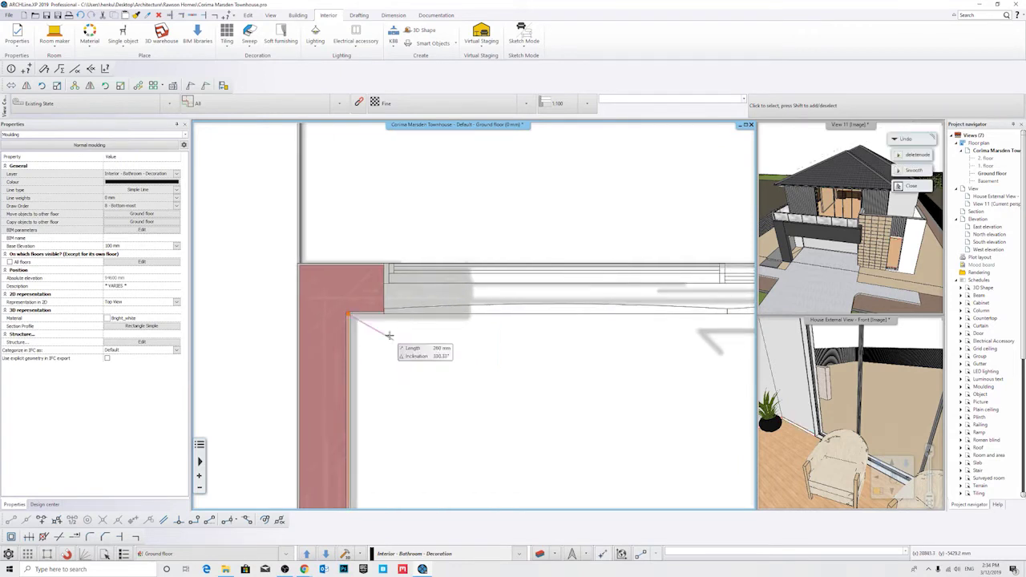
pyautogui.click(388, 315)
pyautogui.scroll(2, 321, 319)
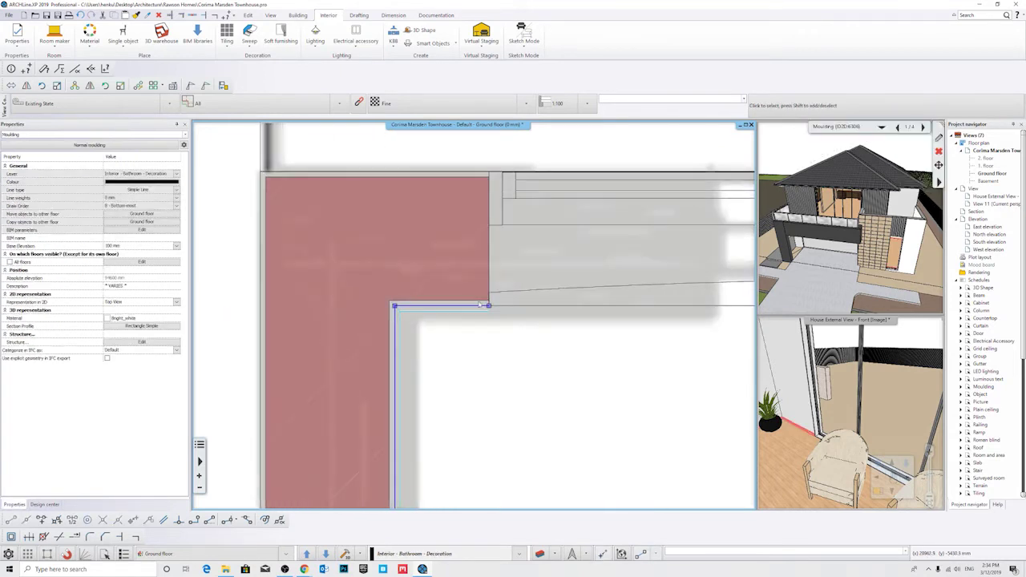
pyautogui.moveTo(494, 313)
pyautogui.click(533, 350)
pyautogui.click(488, 225)
# Append moulding lines from the right wall corner of the alfresco–dining opening along the dining-side face and around the reveal to the frame.
pyautogui.scroll(-3, 460, 273)
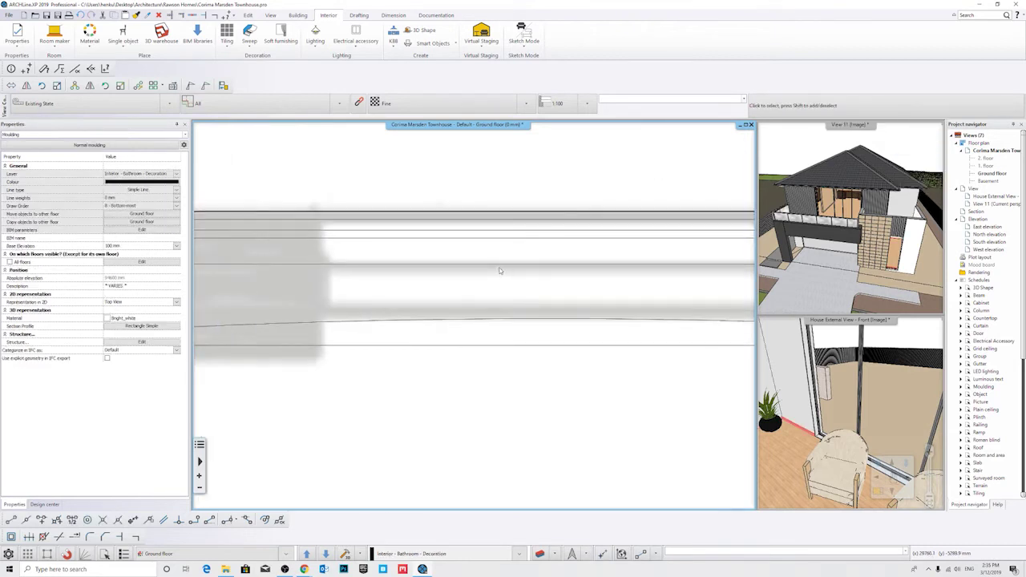
pyautogui.scroll(4, 536, 310)
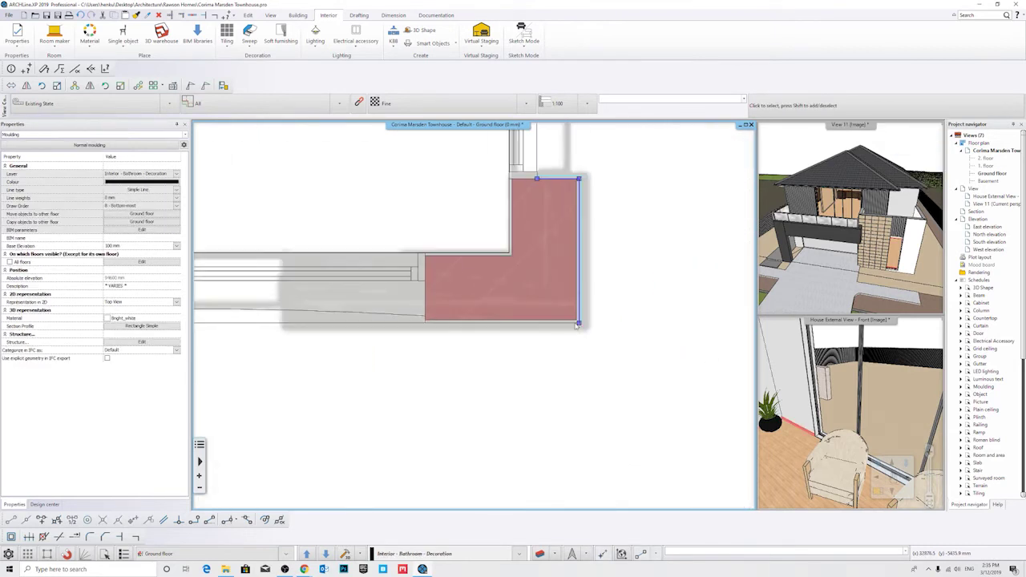
pyautogui.click(633, 348)
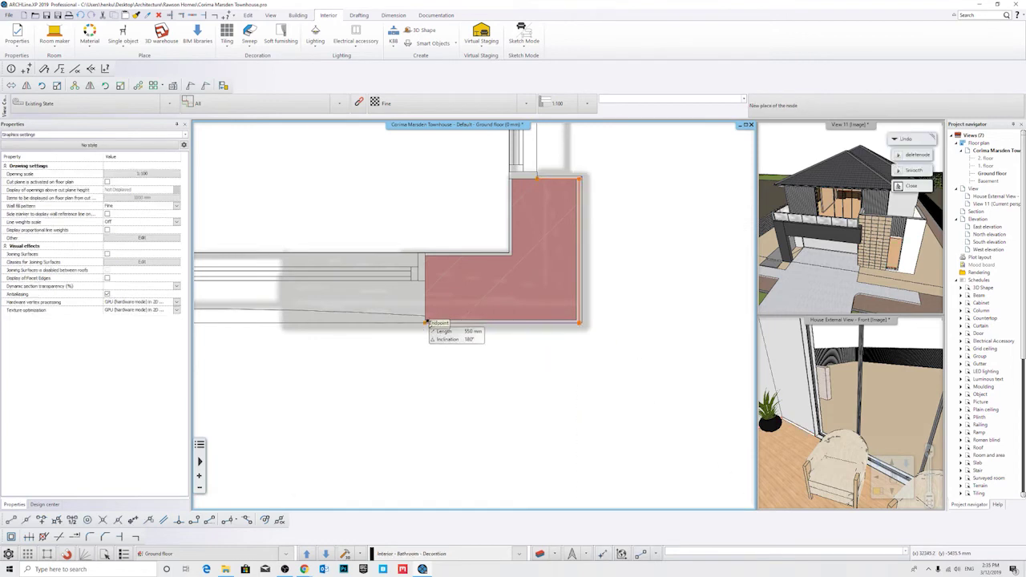
pyautogui.click(426, 324)
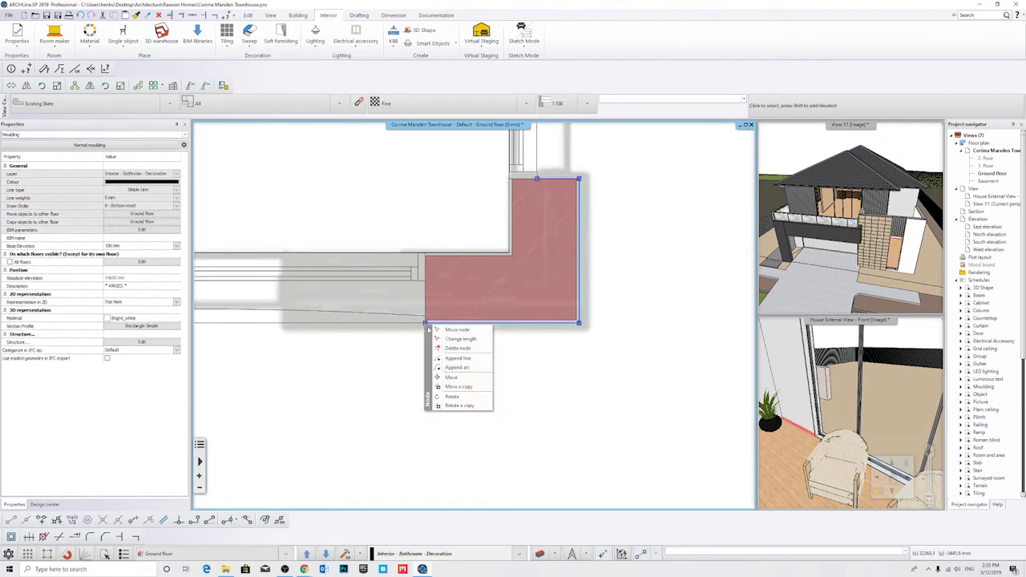
pyautogui.click(458, 358)
pyautogui.click(424, 279)
# Append a line to the moulding around the wall reveal on the plant side of the glazing behind the two armchairs, ending at the frame.
pyautogui.moveTo(674, 172); pyautogui.dragTo(481, 322, button='middle')
pyautogui.scroll(-6, 481, 322)
pyautogui.moveTo(544, 173); pyautogui.dragTo(474, 342, button='middle')
pyautogui.scroll(5, 444, 317)
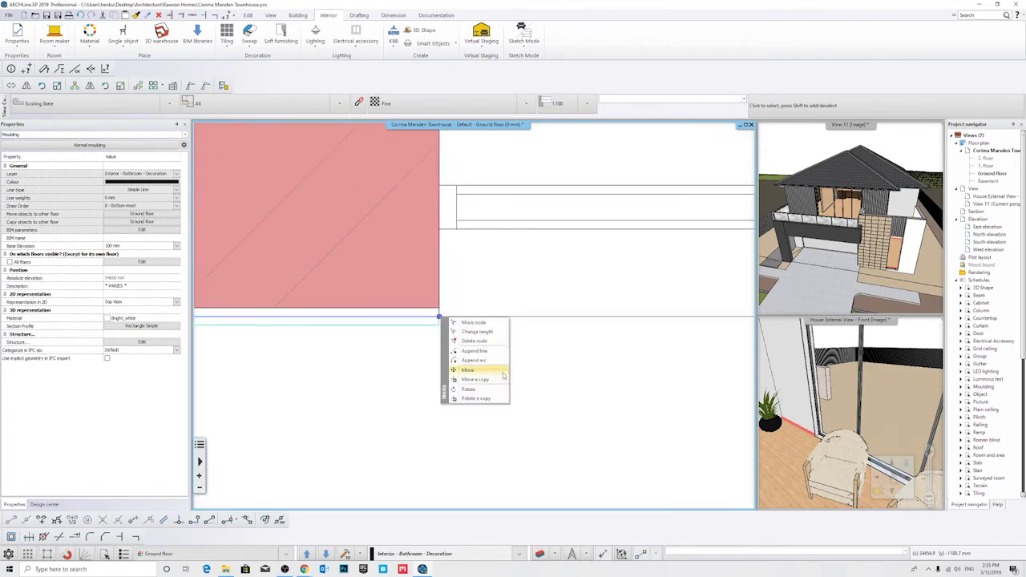
pyautogui.click(489, 351)
pyautogui.click(440, 228)
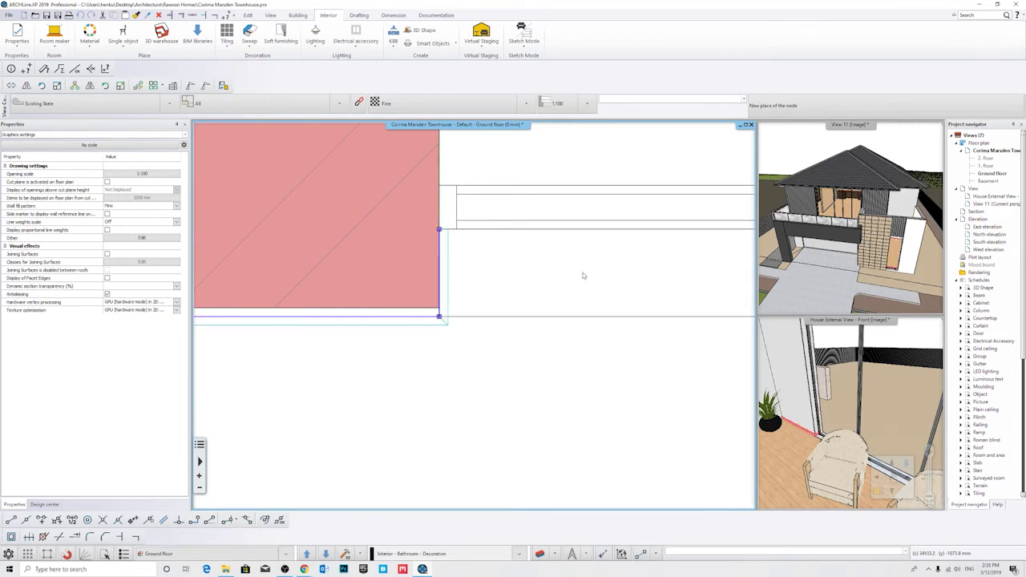
# Append a line to the moulding around the opposite reveal of the glazing behind the two armchairs, ending at the frame.
pyautogui.moveTo(635, 265); pyautogui.dragTo(393, 310, button='middle')
pyautogui.scroll(-6, 394, 310)
pyautogui.moveTo(739, 336); pyautogui.dragTo(389, 278, button='middle')
pyautogui.moveTo(569, 267); pyautogui.dragTo(501, 347, button='middle')
pyautogui.scroll(3, 488, 329)
pyautogui.scroll(2, 488, 330)
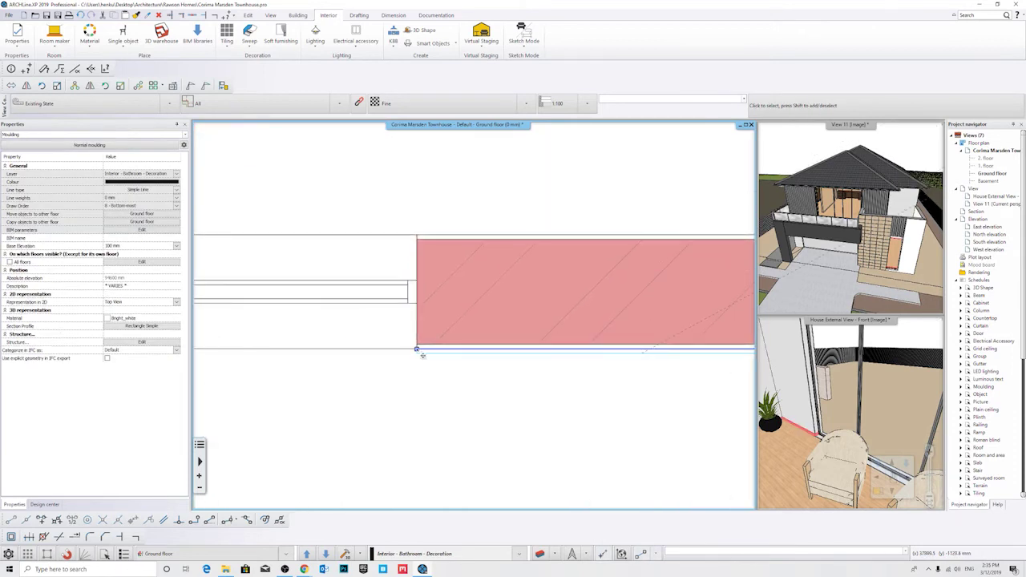
pyautogui.click(467, 392)
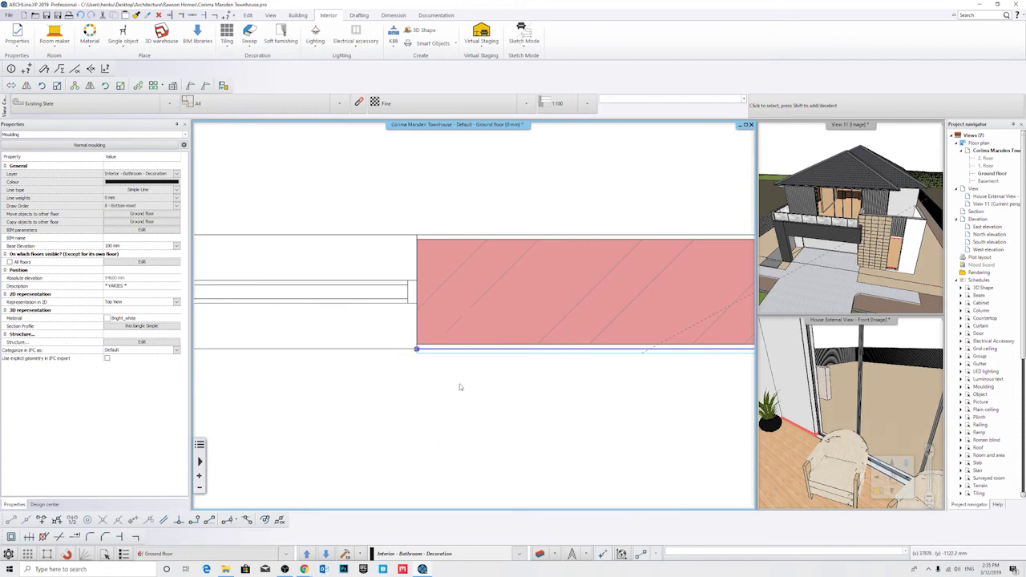
pyautogui.click(416, 306)
# Bring the House External View into the main view window and deselect the moulding.
pyautogui.scroll(-4, 476, 257)
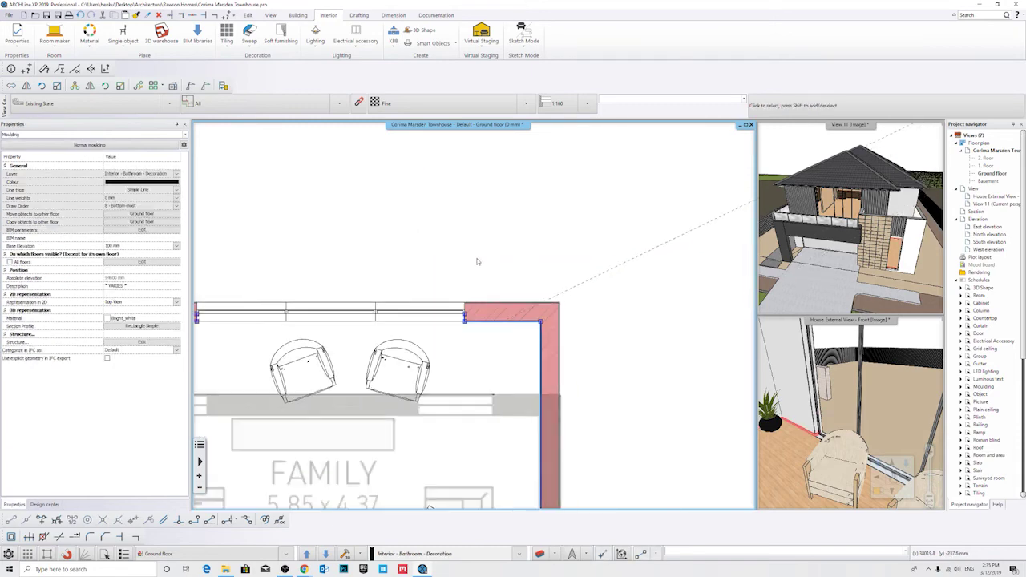
pyautogui.scroll(-3, 492, 233)
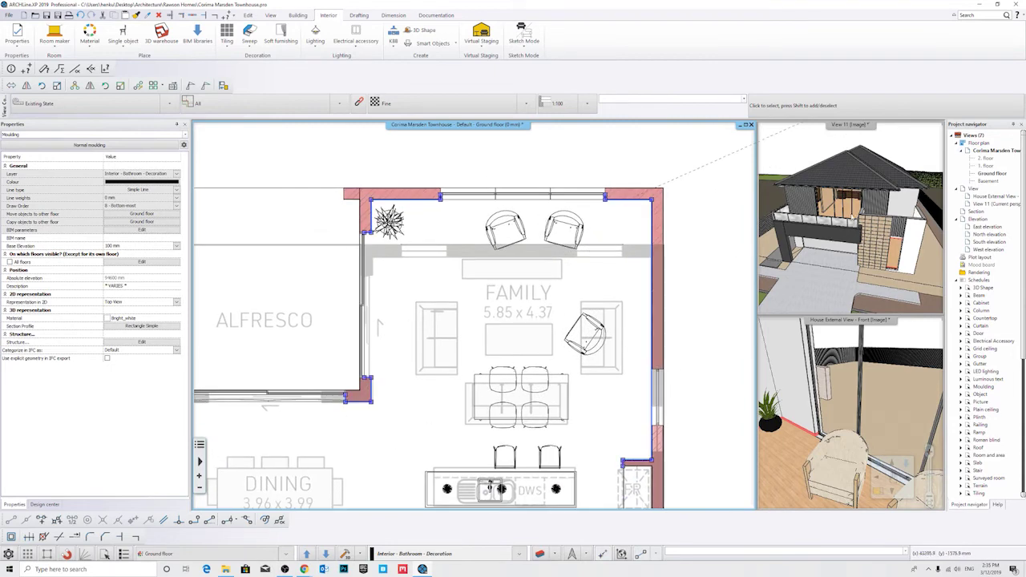
pyautogui.rightClick(826, 319)
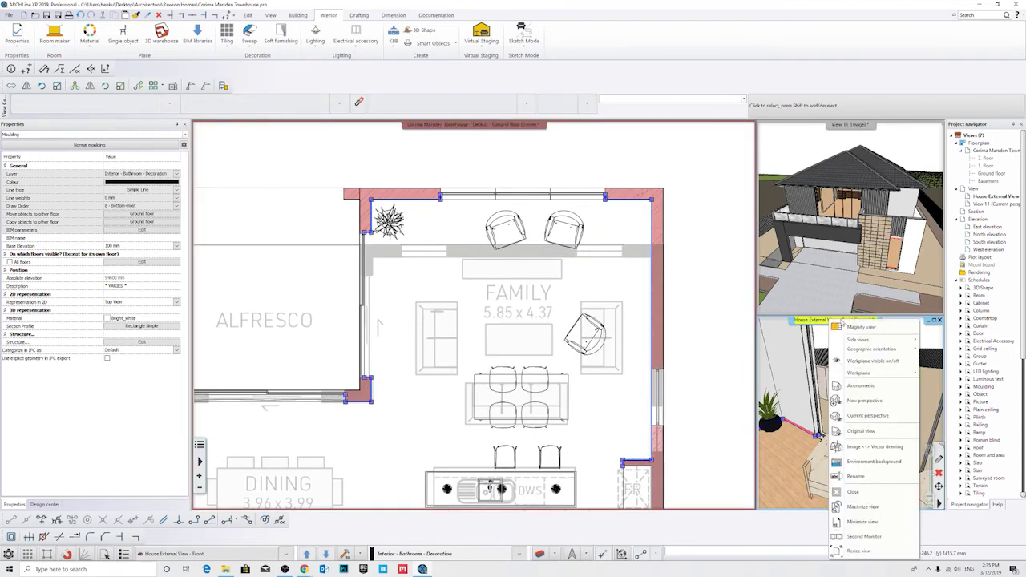
pyautogui.click(843, 327)
pyautogui.press('Escape')
# Examine the skirting in 3D around the family area, at the glazing reveals and room corner behind the armchairs.
pyautogui.moveTo(521, 331); pyautogui.dragTo(613, 308, button='middle')
pyautogui.scroll(-2, 552, 342)
pyautogui.scroll(-2, 500, 313)
pyautogui.scroll(-3, 613, 308)
pyautogui.moveTo(553, 288); pyautogui.dragTo(612, 267, button='middle')
pyautogui.scroll(3, 498, 277)
pyautogui.moveTo(553, 278); pyautogui.dragTo(484, 301, button='middle')
pyautogui.scroll(2, 506, 281)
pyautogui.scroll(2, 504, 243)
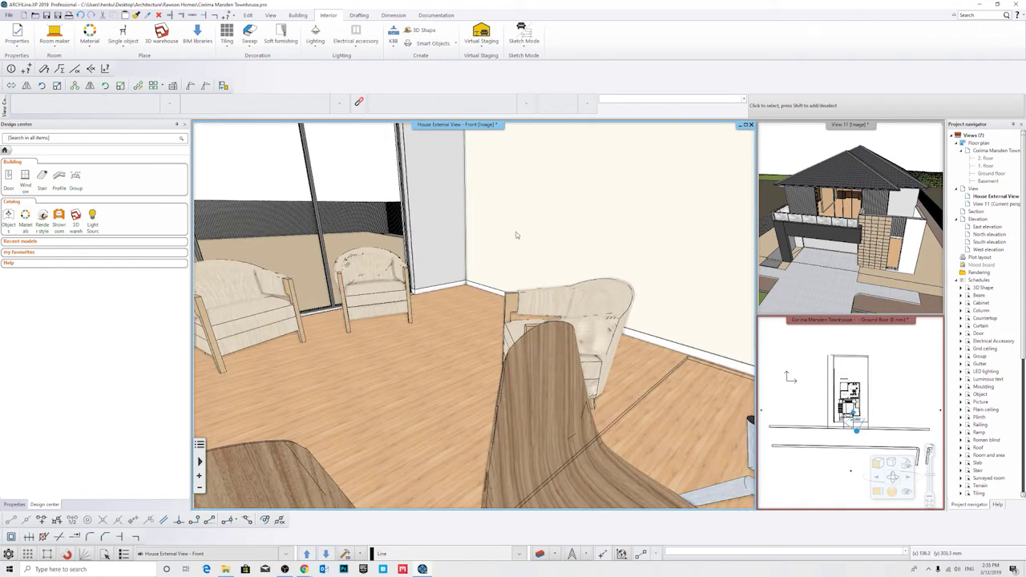
pyautogui.moveTo(504, 243); pyautogui.dragTo(524, 281, button='middle')
pyautogui.scroll(2, 566, 252)
pyautogui.moveTo(566, 252); pyautogui.dragTo(564, 302)
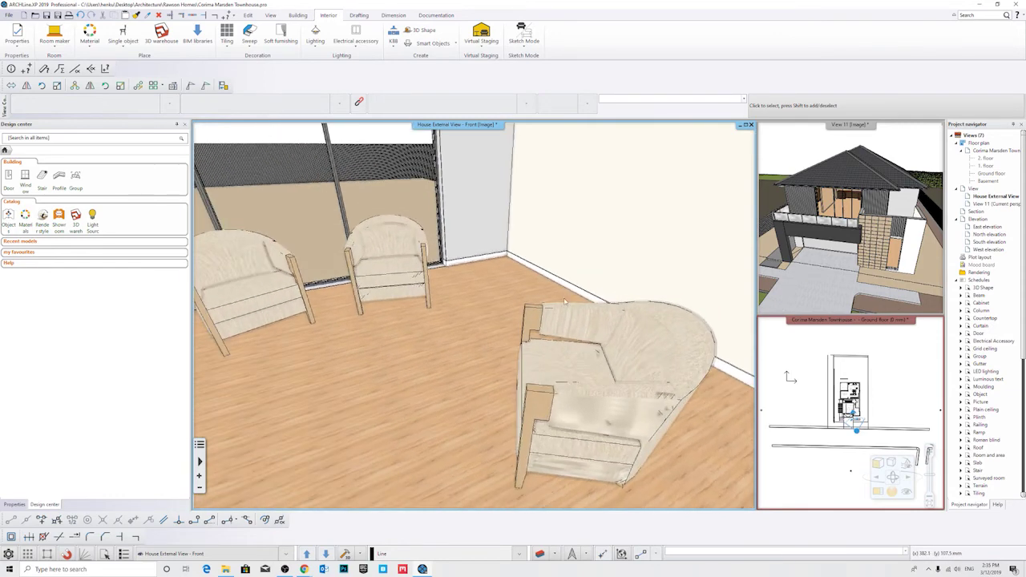